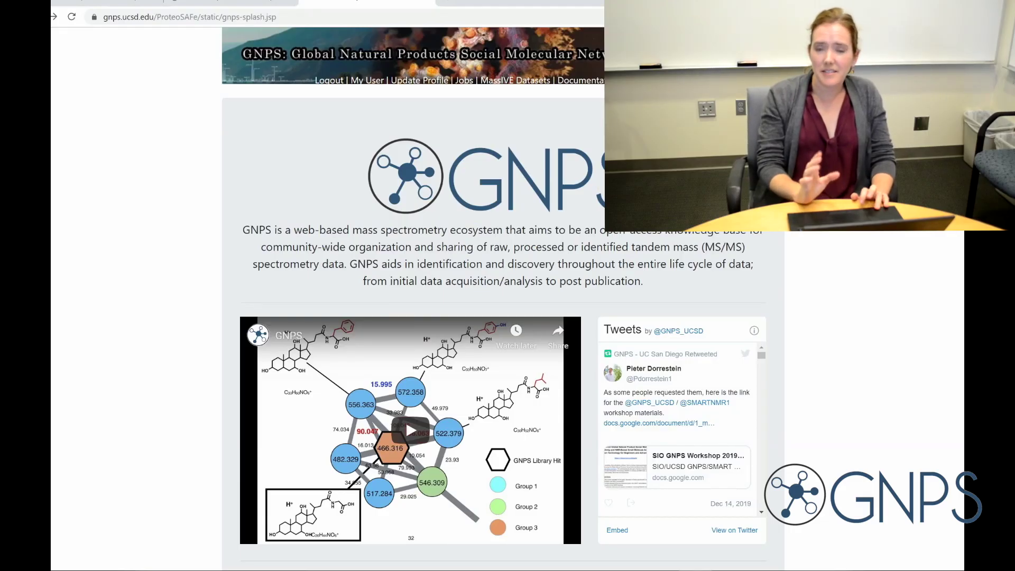
# Scroll the GNPS home page down to the GC-MS EI Data Analysis workflows.
pyautogui.scroll(-3, 597, 190)
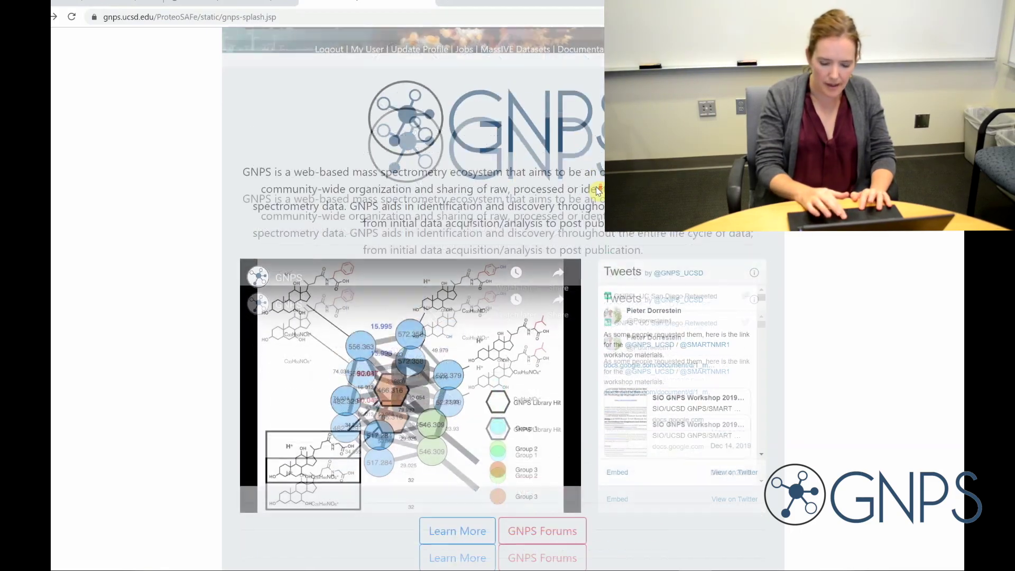
pyautogui.scroll(-12, 598, 190)
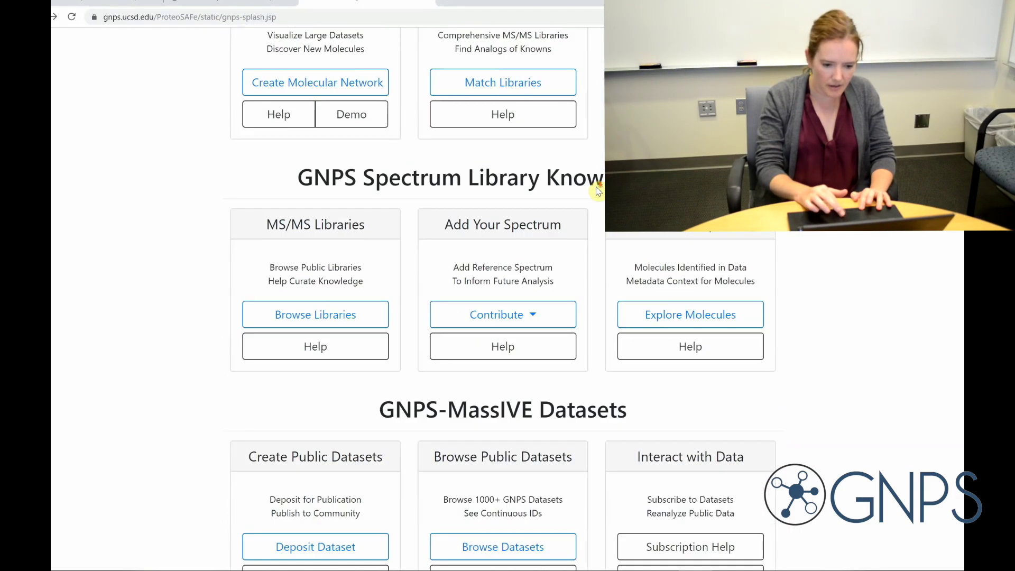
pyautogui.scroll(-12, 598, 190)
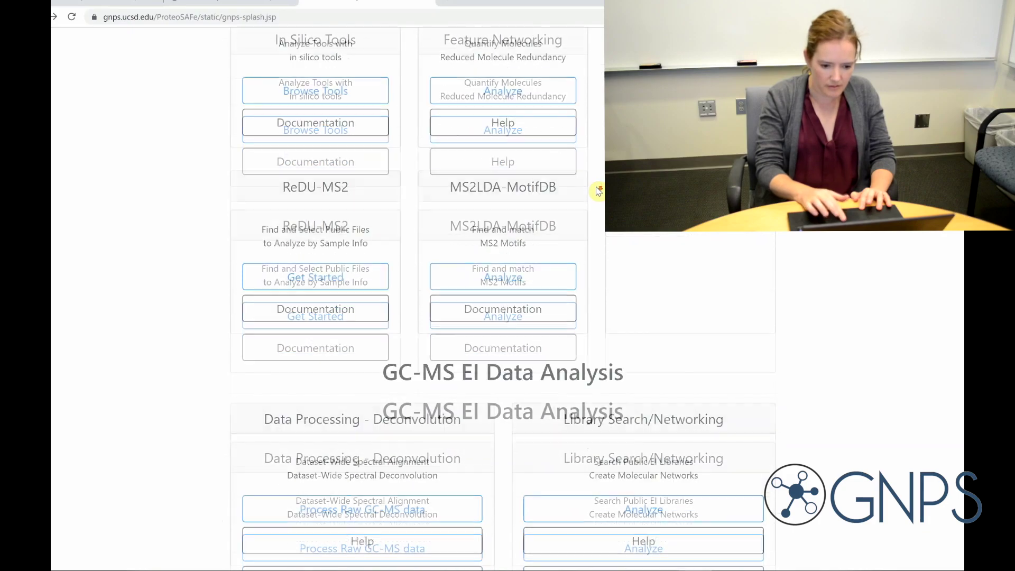
pyautogui.scroll(-4, 598, 190)
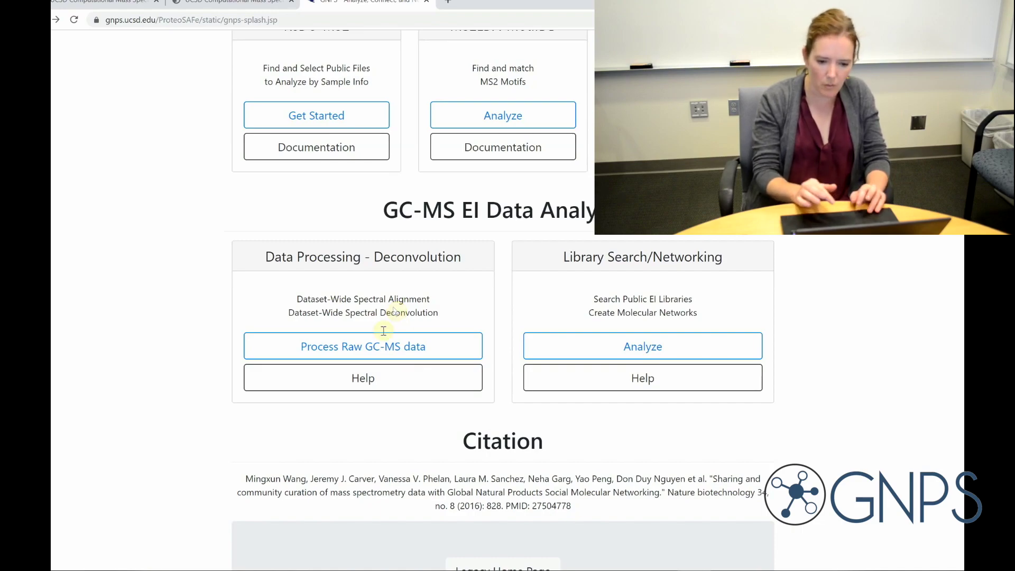
# Open the GC-MS deconvolution Help documentation and expand Data Preparation/Upload in the sidebar.
pyautogui.click(370, 390)
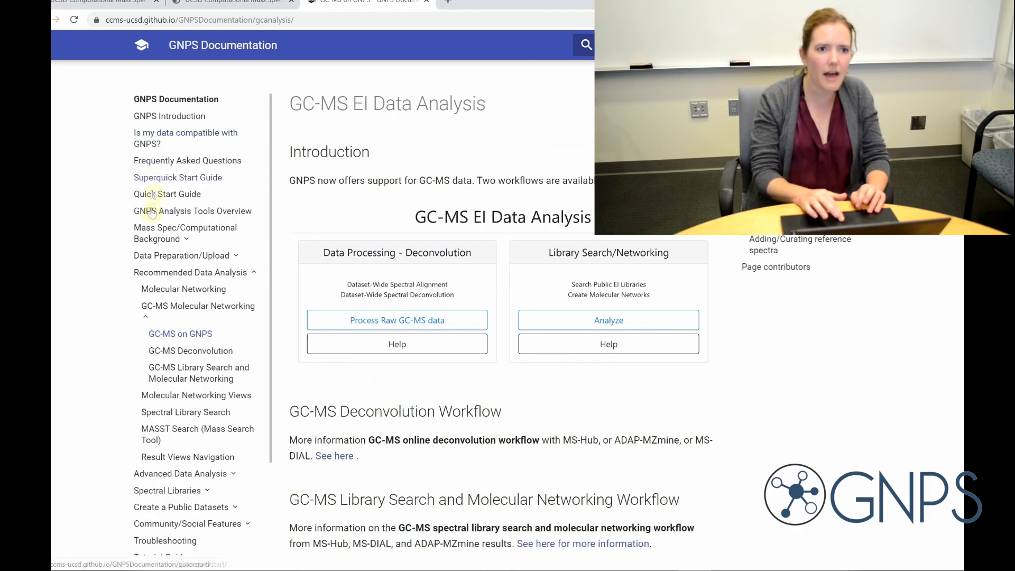
pyautogui.click(155, 255)
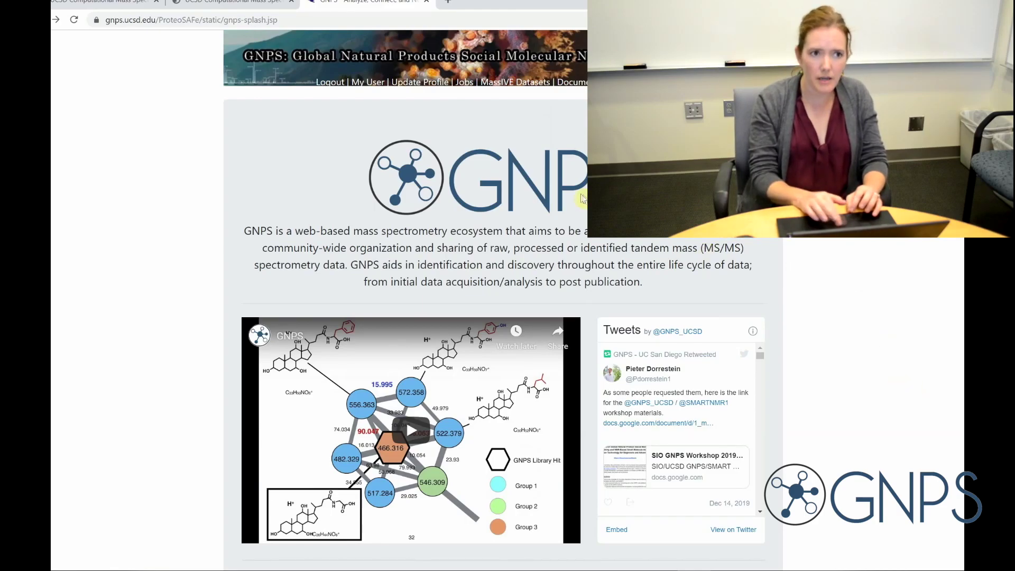
# Open the Process Raw GC-MS data workflow and enter the job title 'GNPS GCMS tutorial'.
pyautogui.scroll(-10, 581, 211)
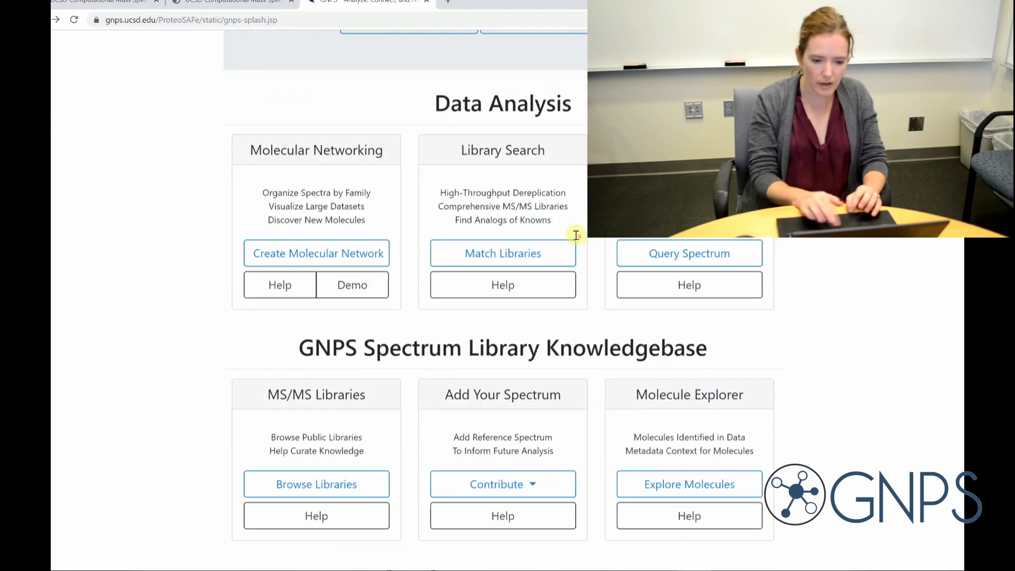
pyautogui.scroll(-15, 576, 236)
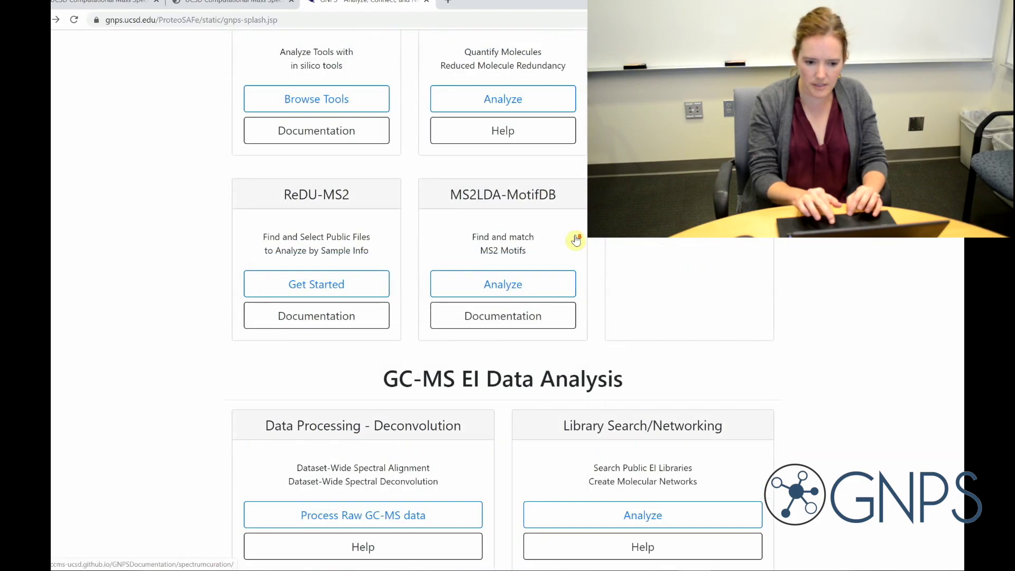
pyautogui.scroll(-5, 576, 239)
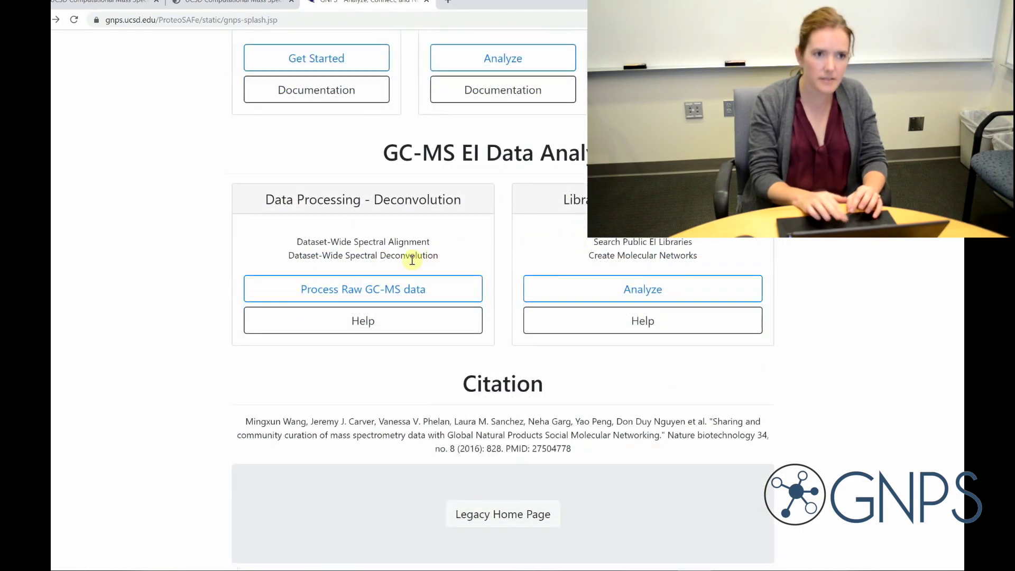
pyautogui.click(387, 294)
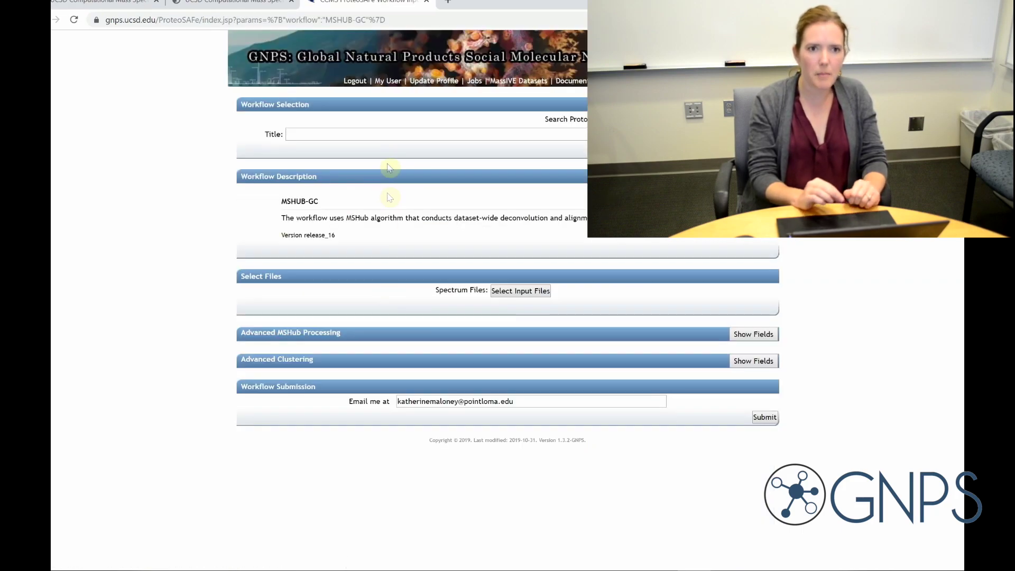
pyautogui.click(385, 132)
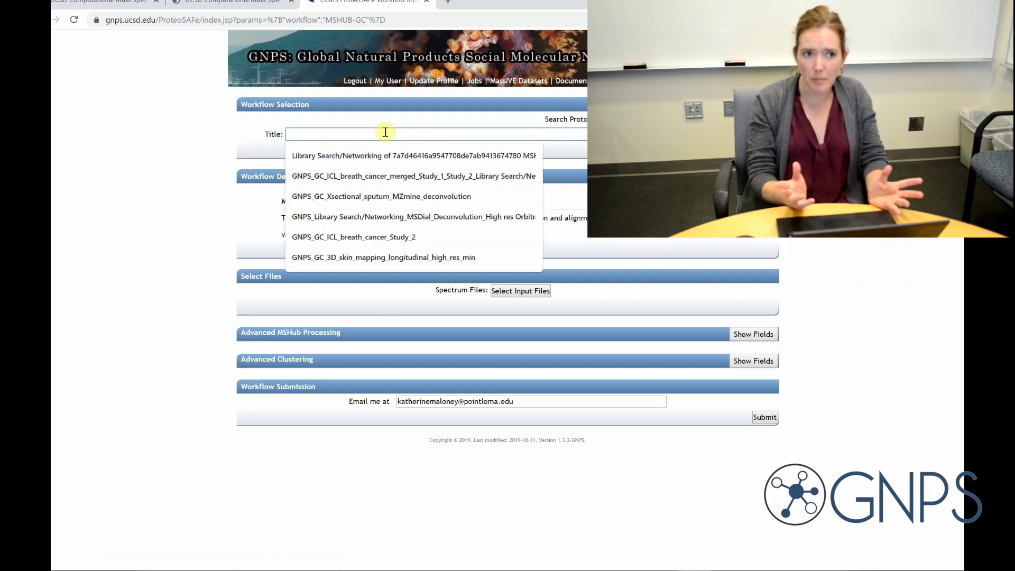
pyautogui.write('GN')
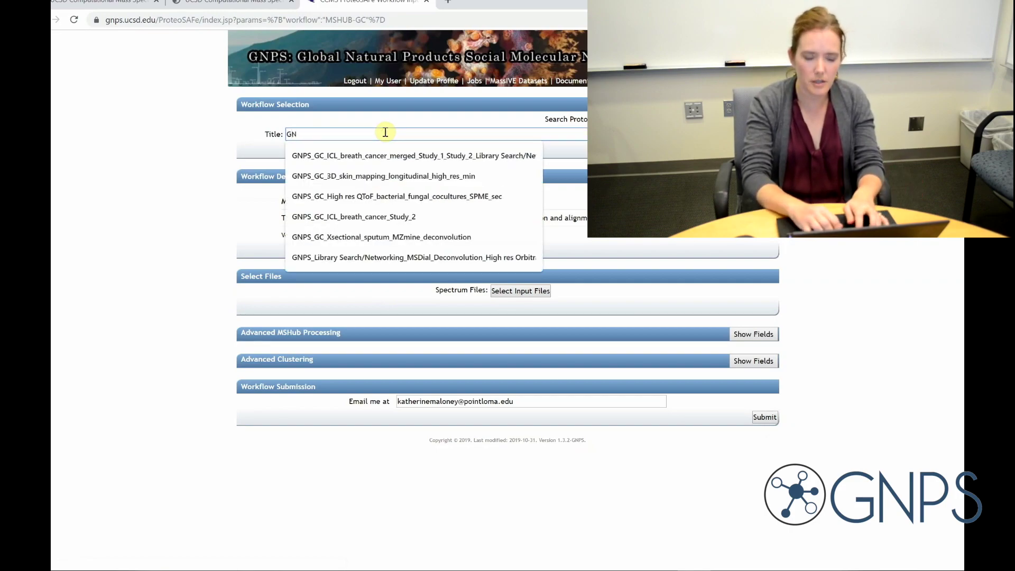
pyautogui.write('PS GCMS')
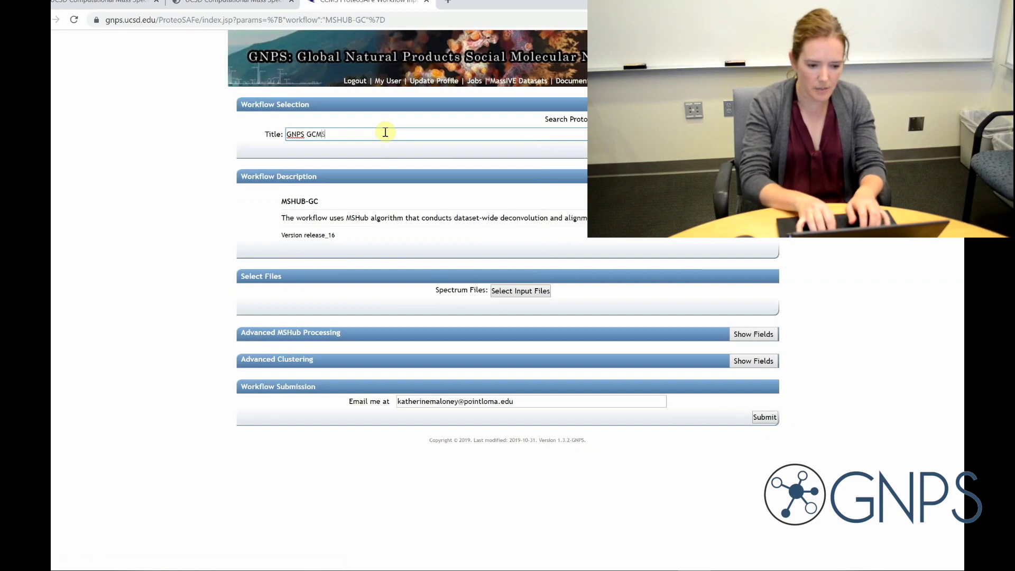
pyautogui.write(' tutorial')
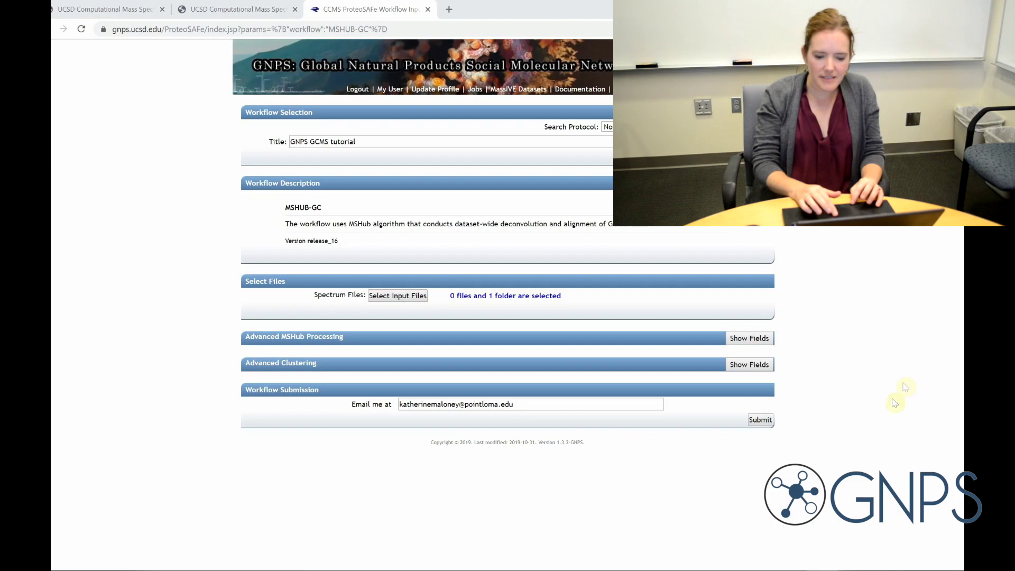
# Import the MSV000084226 dataset share from the input file picker's Share Files view.
pyautogui.click(388, 299)
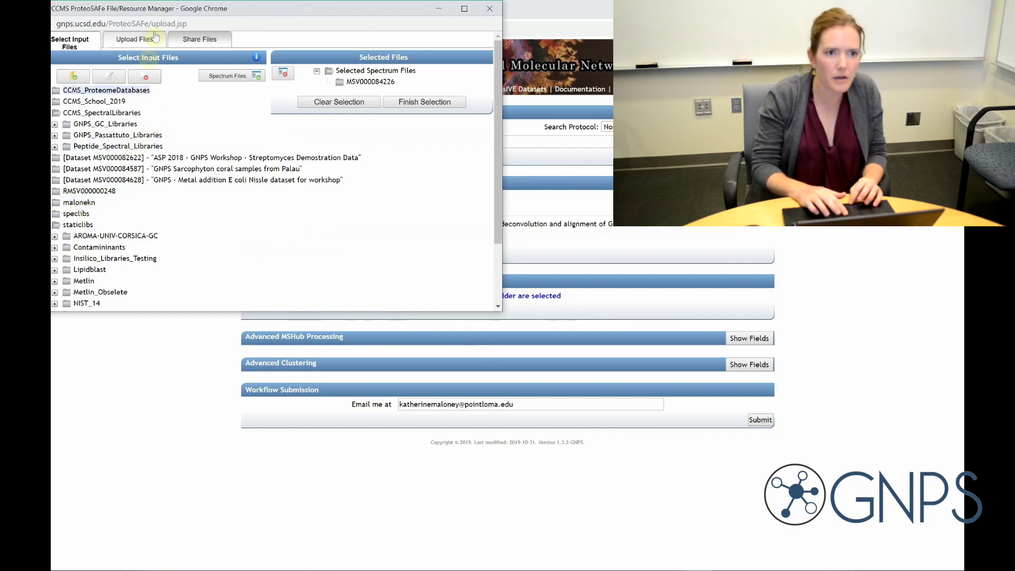
pyautogui.click(195, 42)
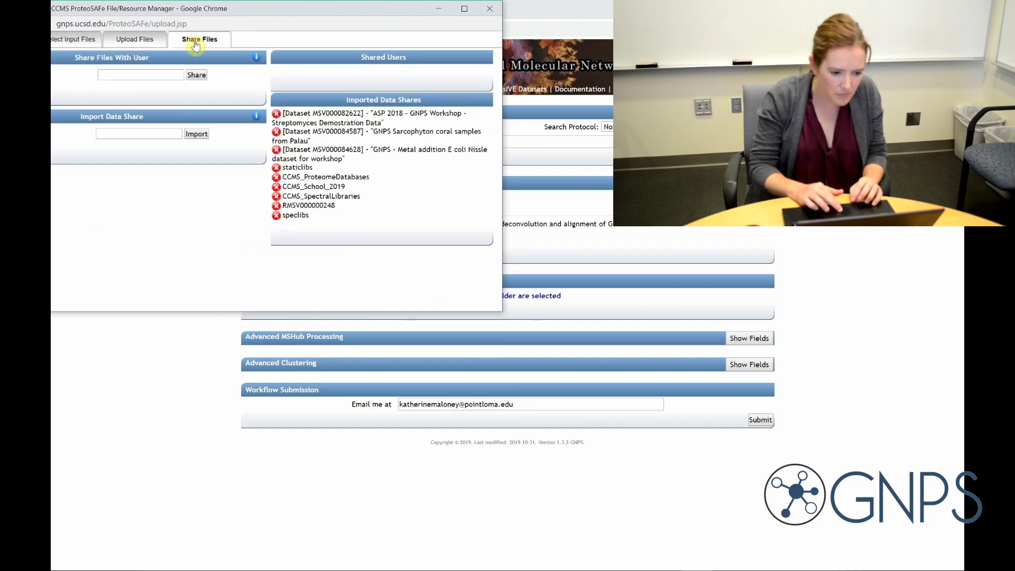
pyautogui.click(153, 134)
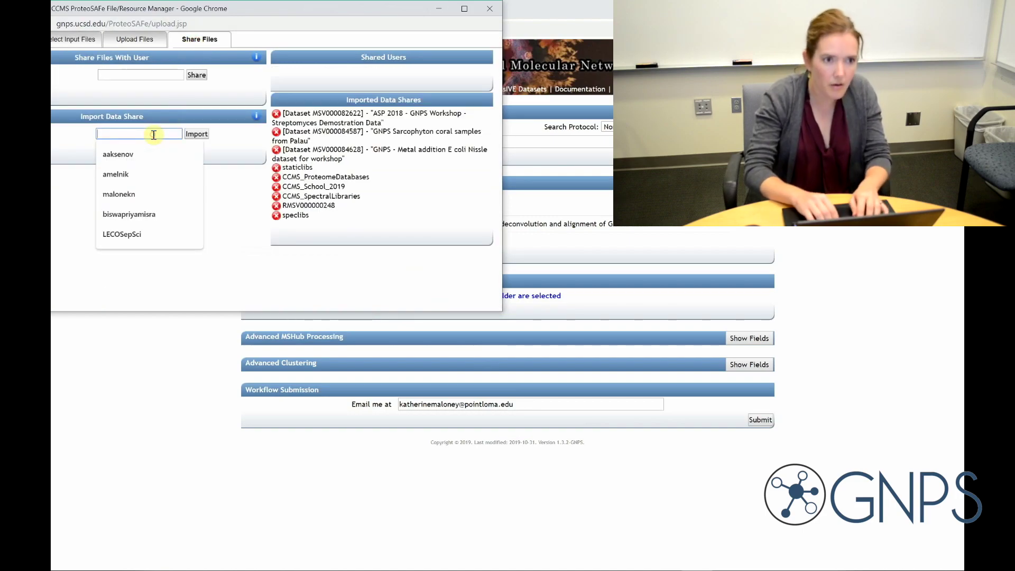
pyautogui.write('MSV0')
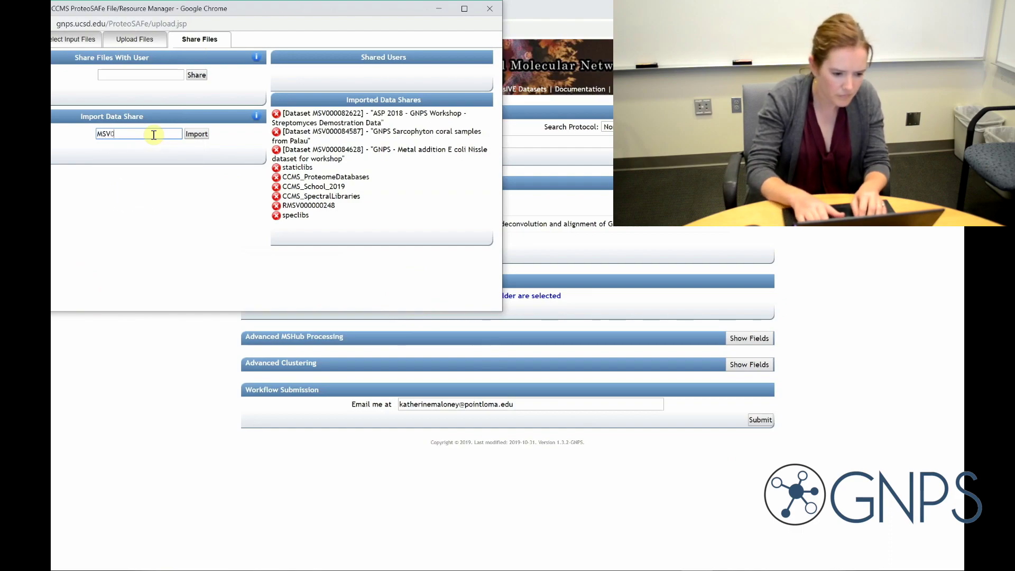
pyautogui.write('0008')
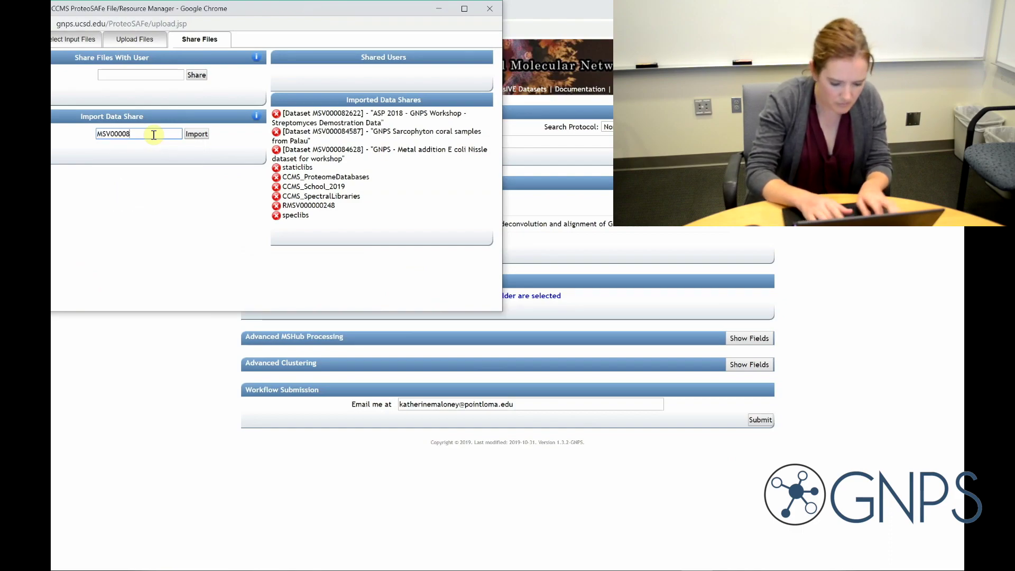
pyautogui.write('4226')
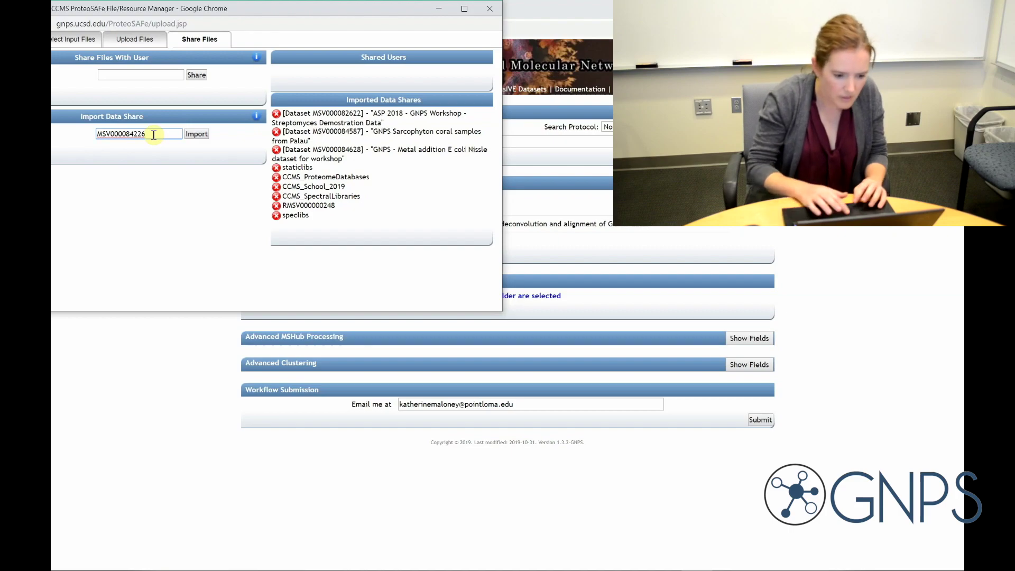
pyautogui.click(199, 134)
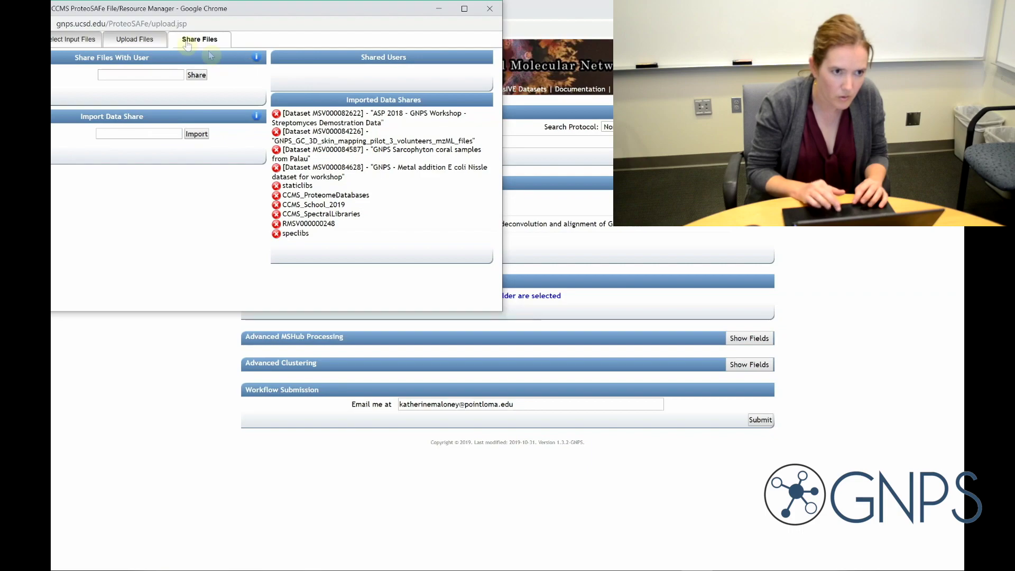
# Select the MSV000084226 skin mapping folder as Spectrum Files and finish the selection.
pyautogui.click(62, 46)
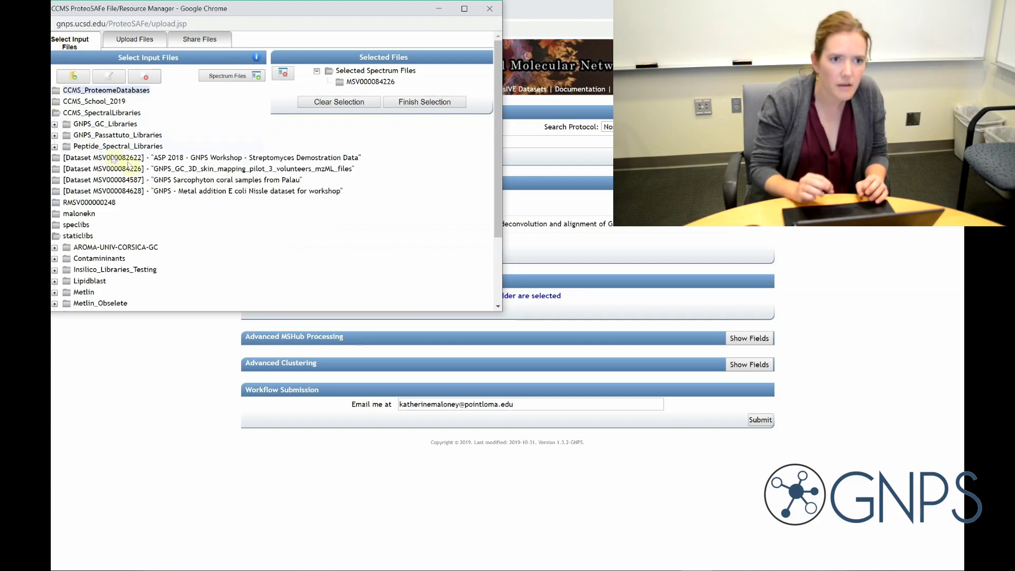
pyautogui.click(178, 170)
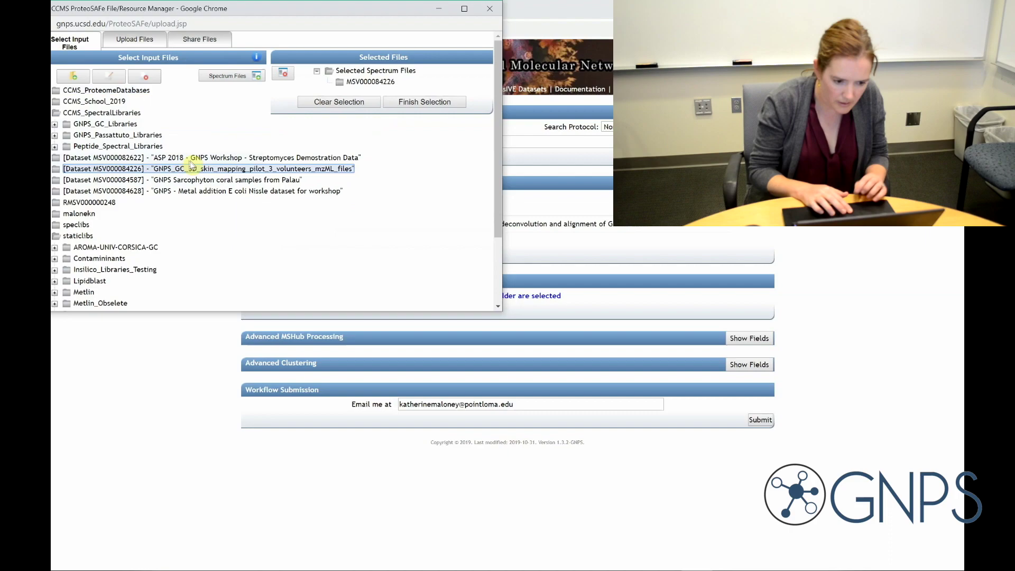
pyautogui.click(233, 78)
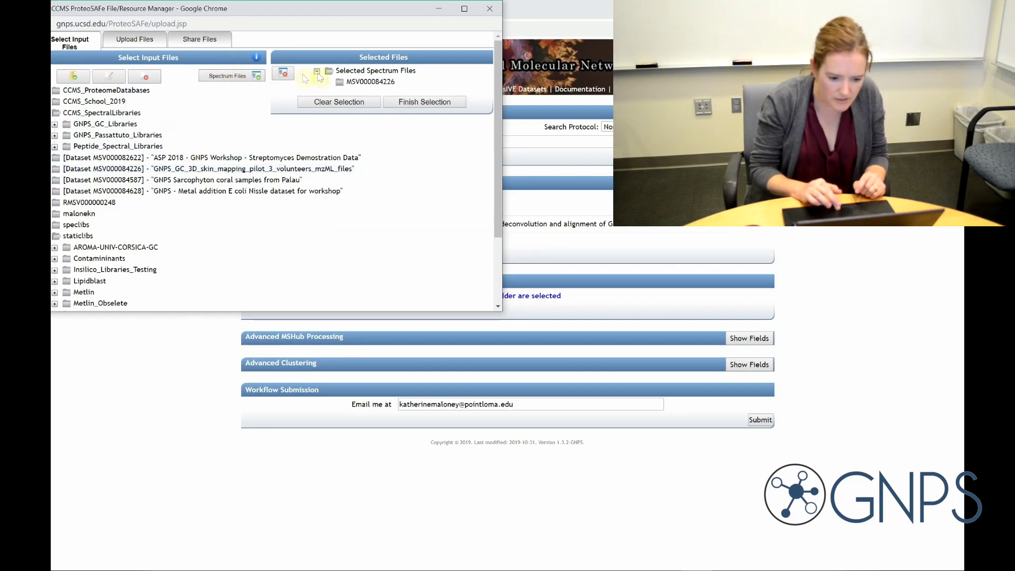
pyautogui.click(432, 103)
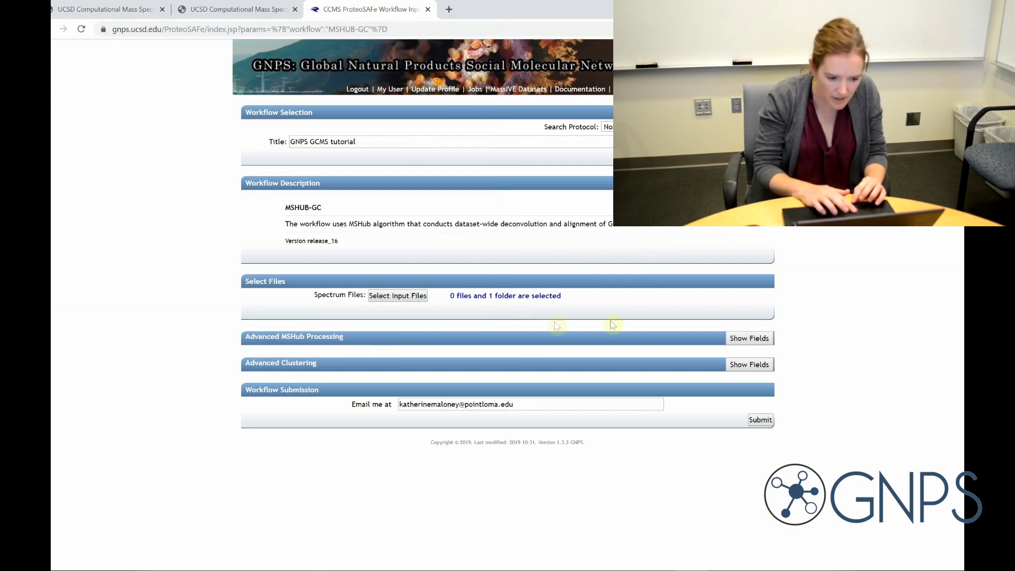
# Review advanced MSHub processing and clustering fields, keep TIME_UNIT at SEC, and submit the job.
pyautogui.click(746, 341)
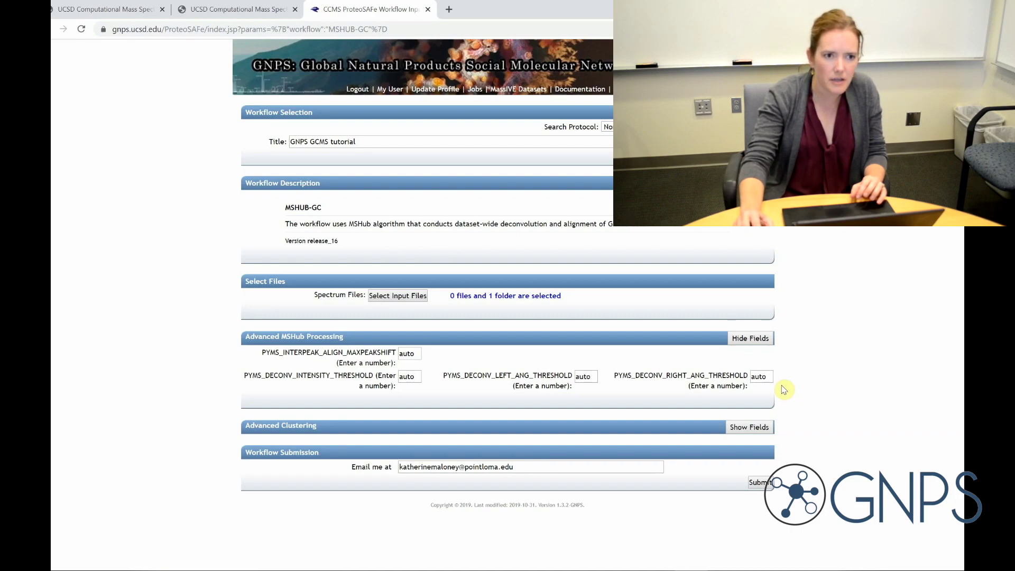
pyautogui.click(754, 430)
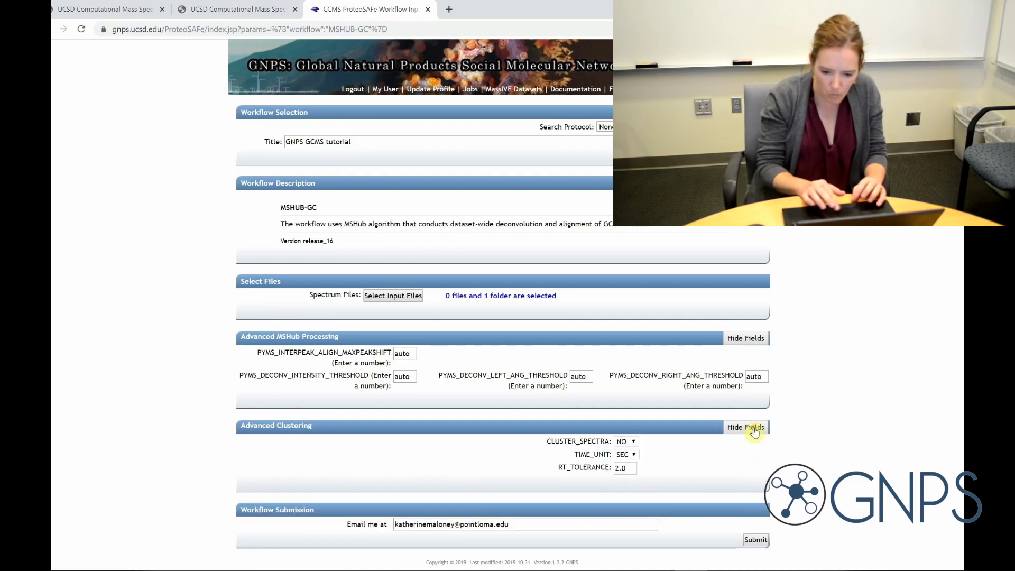
pyautogui.click(636, 454)
pyautogui.click(640, 457)
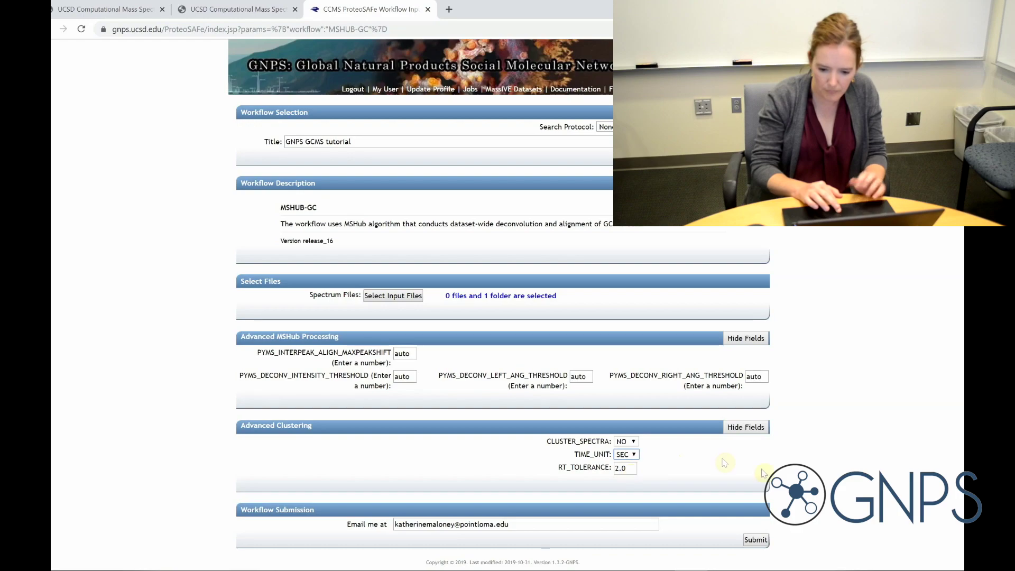
pyautogui.click(760, 541)
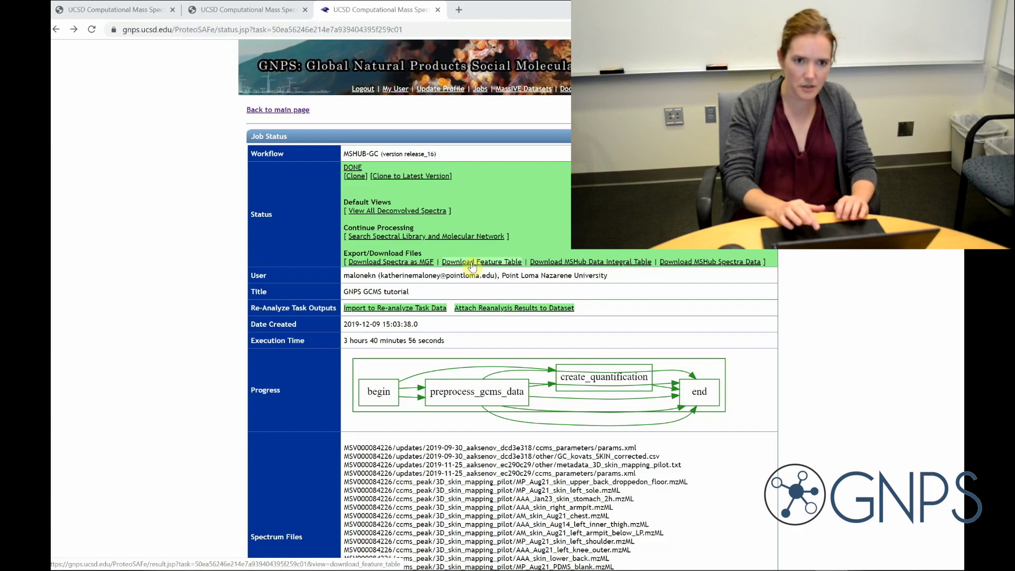
# Start Search Spectral Library and Molecular Network from the finished job and widen its file manager.
pyautogui.click(415, 239)
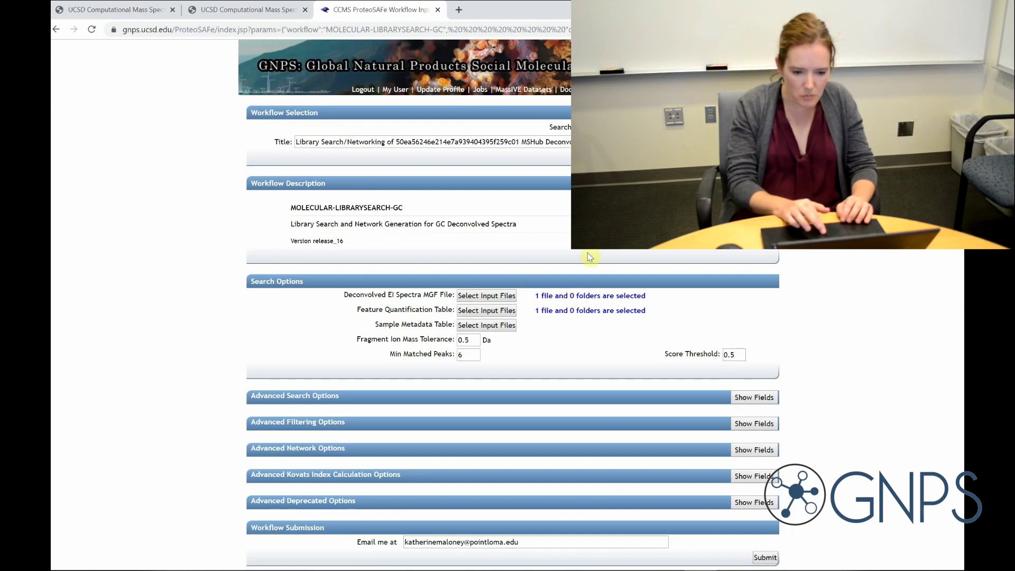
pyautogui.click(492, 296)
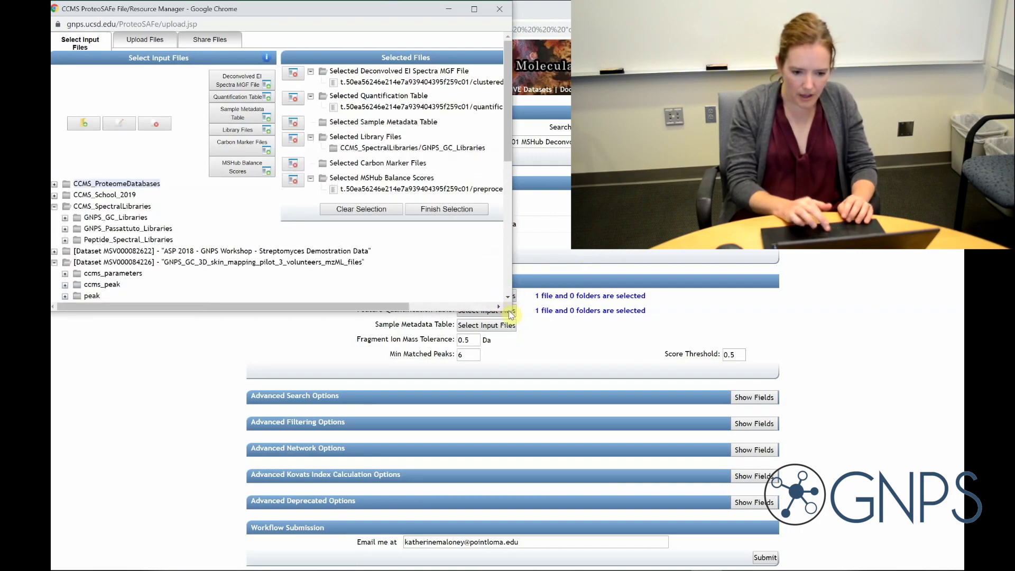
pyautogui.moveTo(512, 307); pyautogui.dragTo(626, 312)
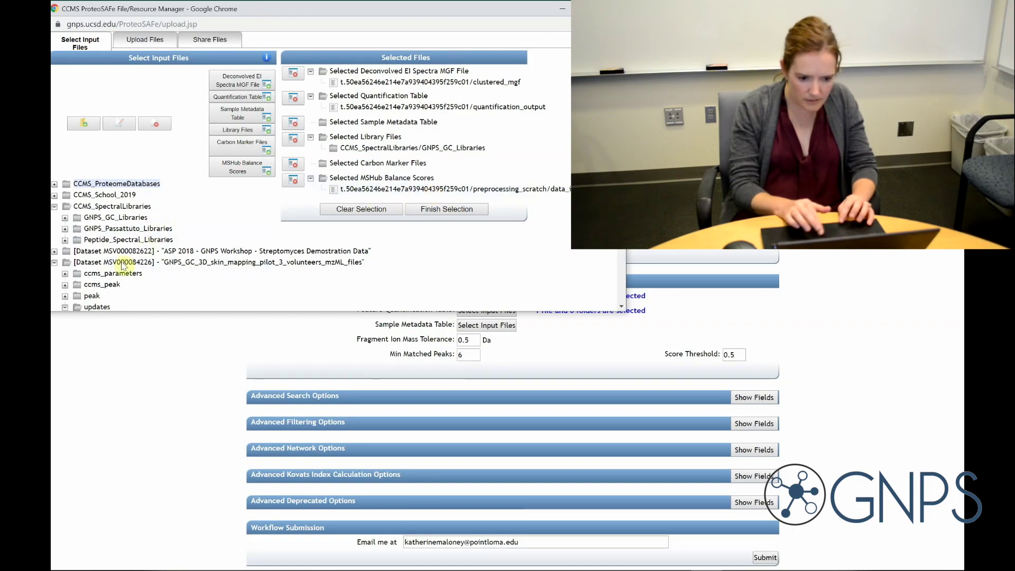
# Add metadata_3D_skin_mapping_pilot.txt as the Sample Metadata Table and return to the form.
pyautogui.scroll(-3, 82, 296)
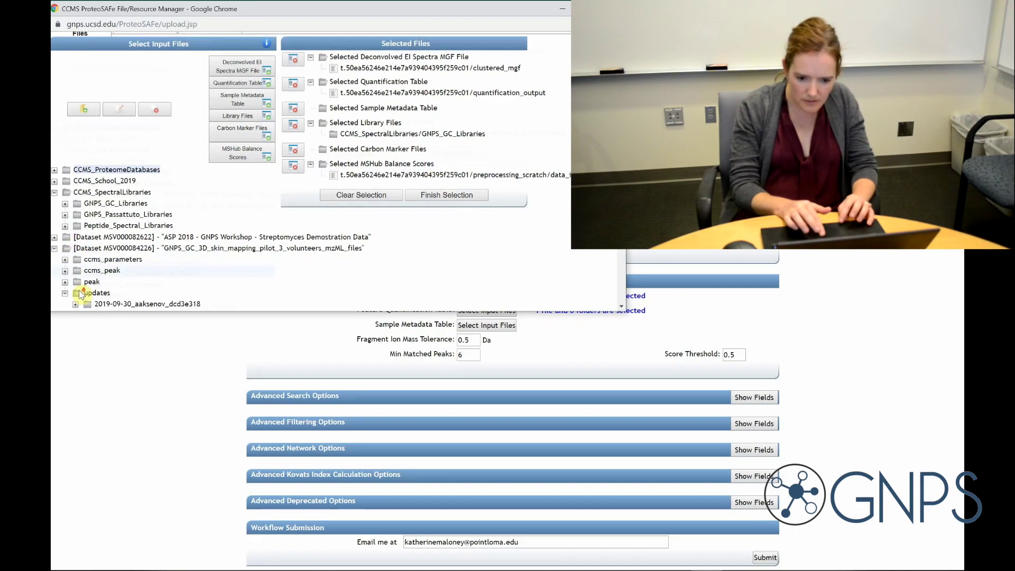
pyautogui.click(133, 252)
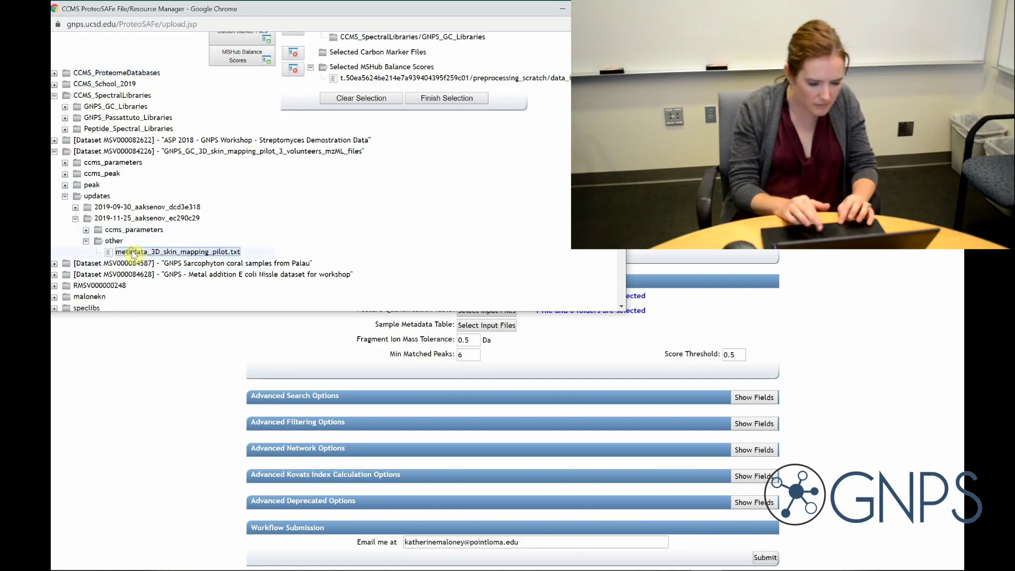
pyautogui.scroll(1, 352, 208)
pyautogui.scroll(1, 352, 208)
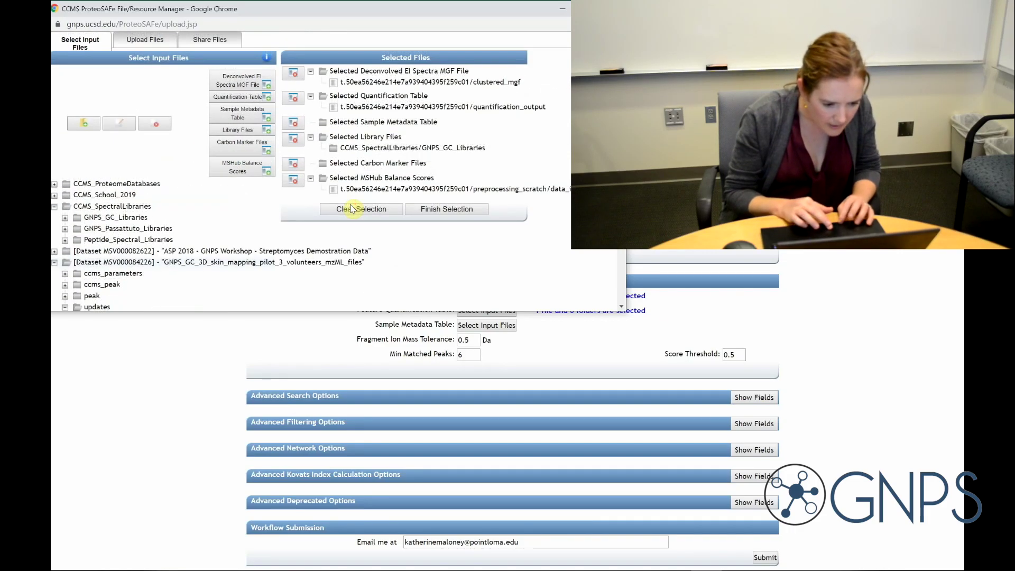
pyautogui.click(233, 114)
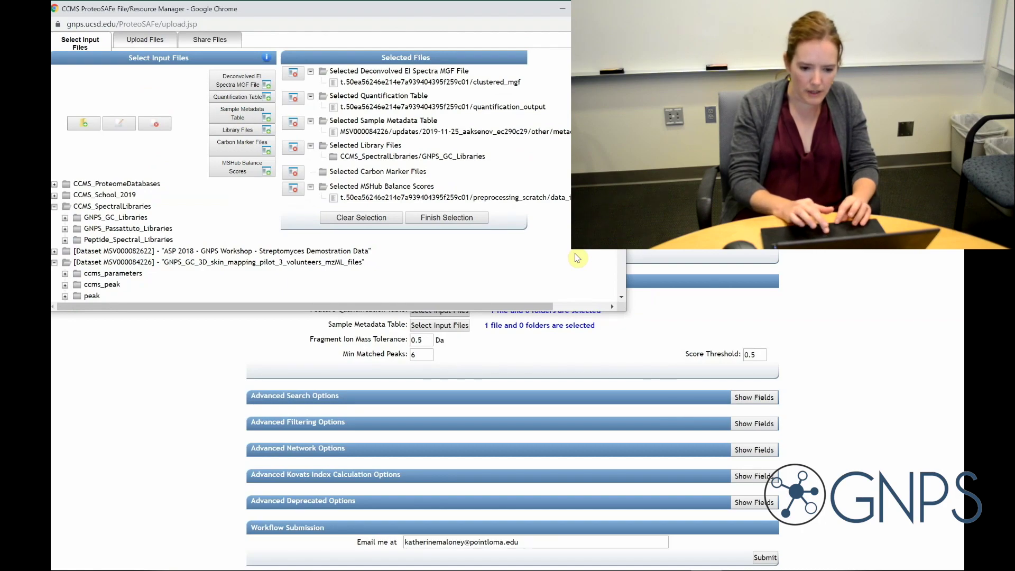
pyautogui.click(940, 426)
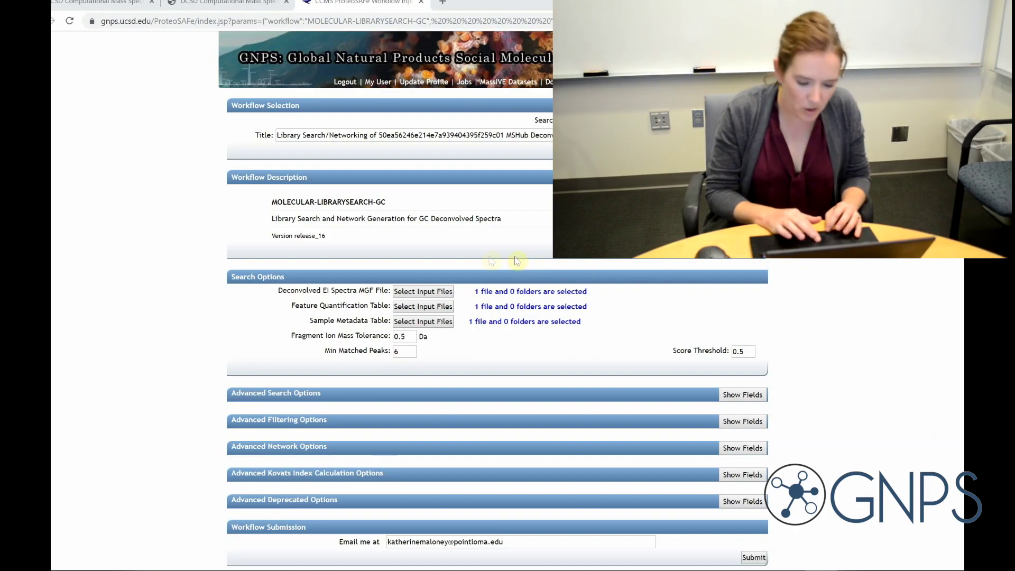
# Add the GNPS_GC_Libraries folder as Library Files and finish the file selection.
pyautogui.click(433, 325)
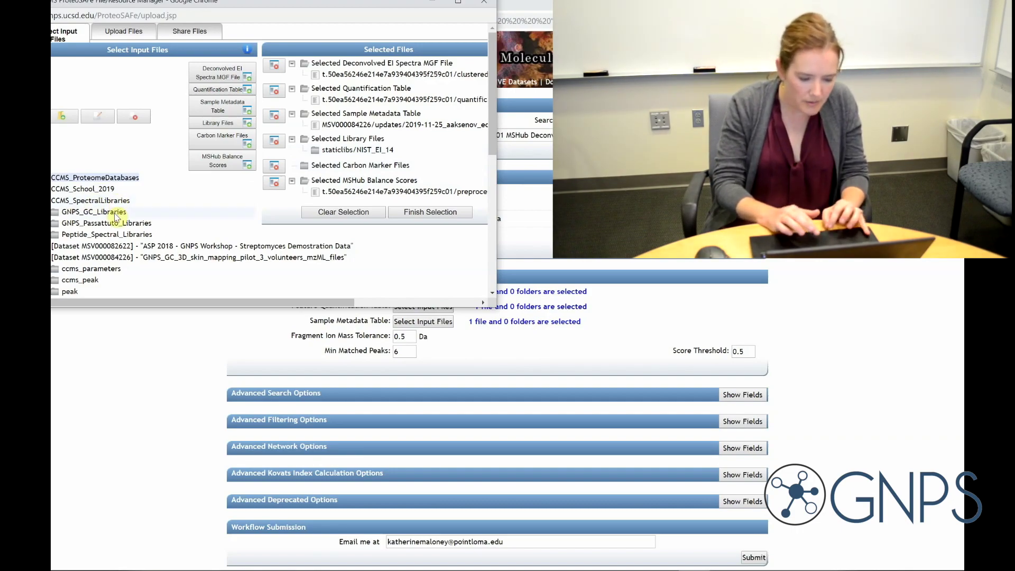
pyautogui.click(78, 213)
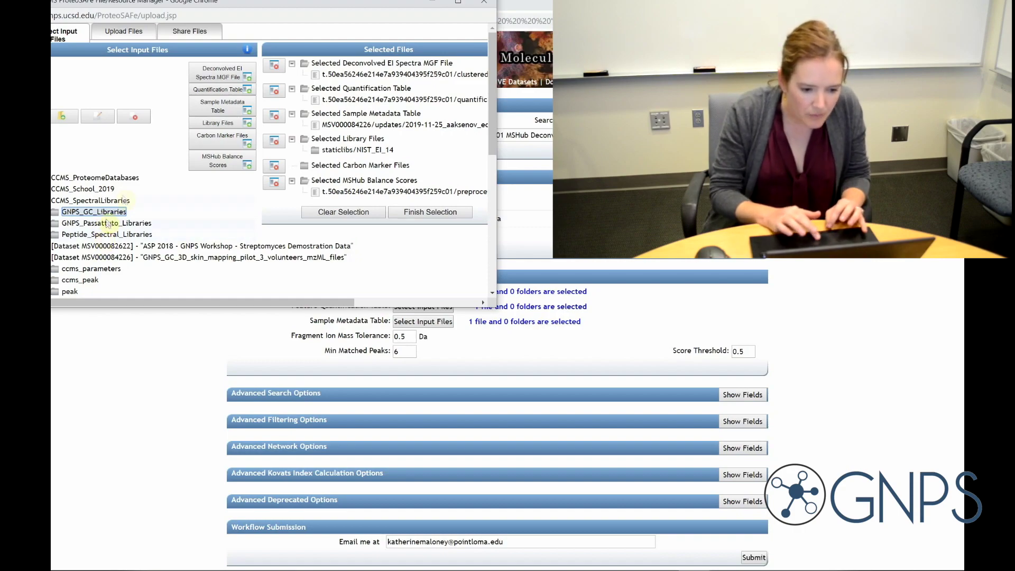
pyautogui.click(226, 127)
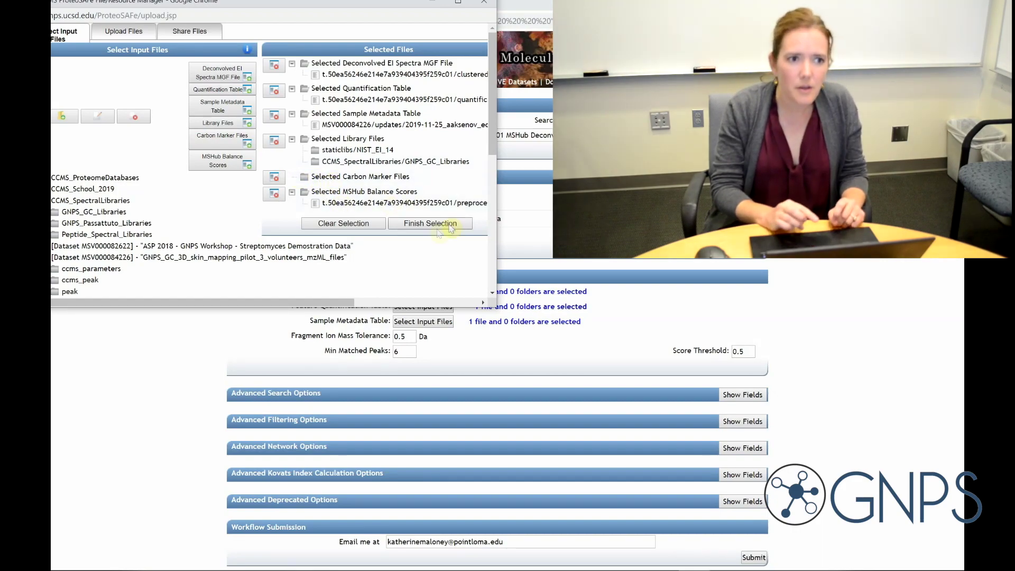
pyautogui.click(413, 223)
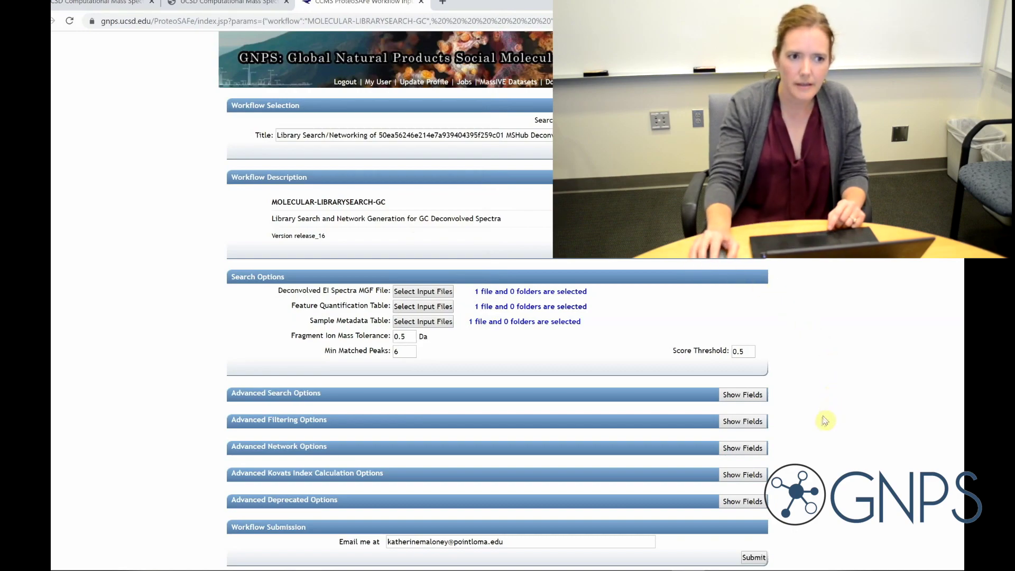
# Show the advanced search options and keep Top Hits Per Spectrum at 10.
pyautogui.click(732, 395)
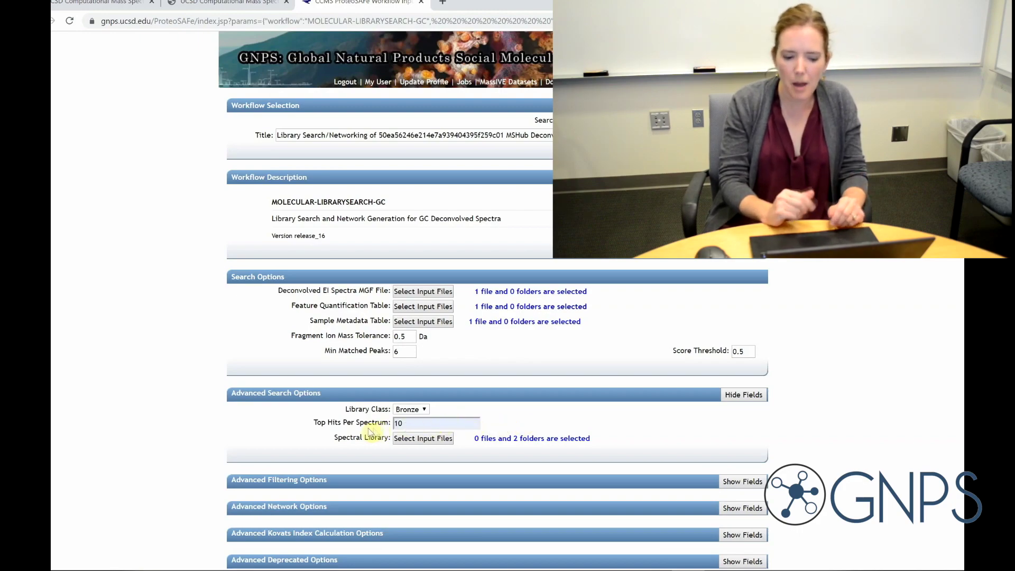
pyautogui.click(416, 423)
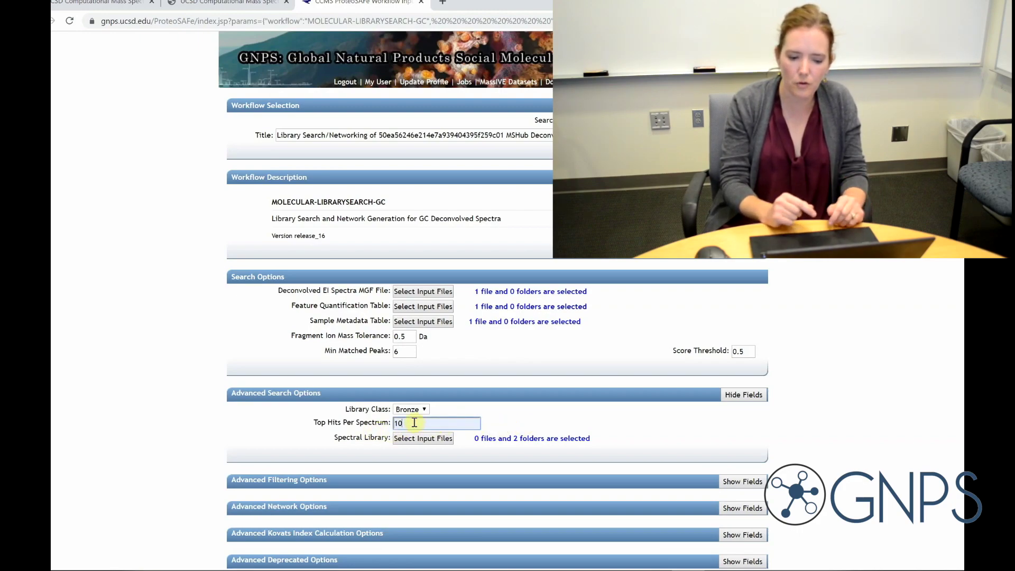
pyautogui.press('BackSpace')
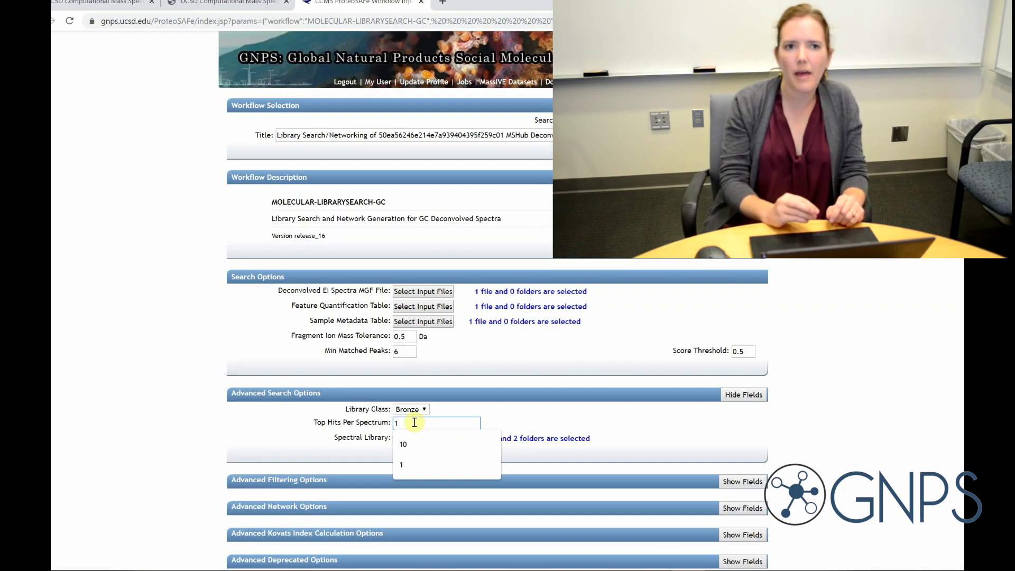
pyautogui.write('0')
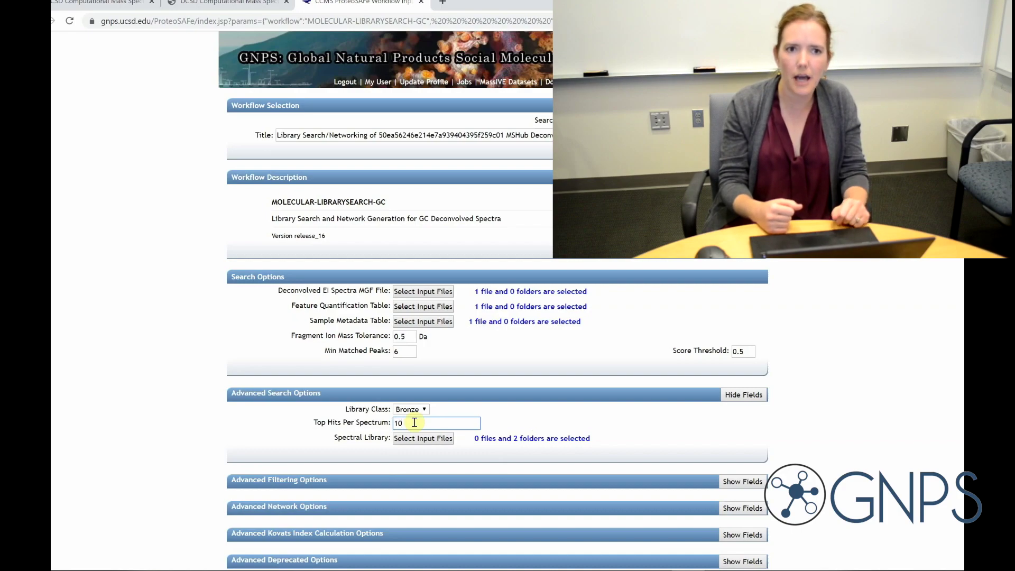
pyautogui.click(497, 426)
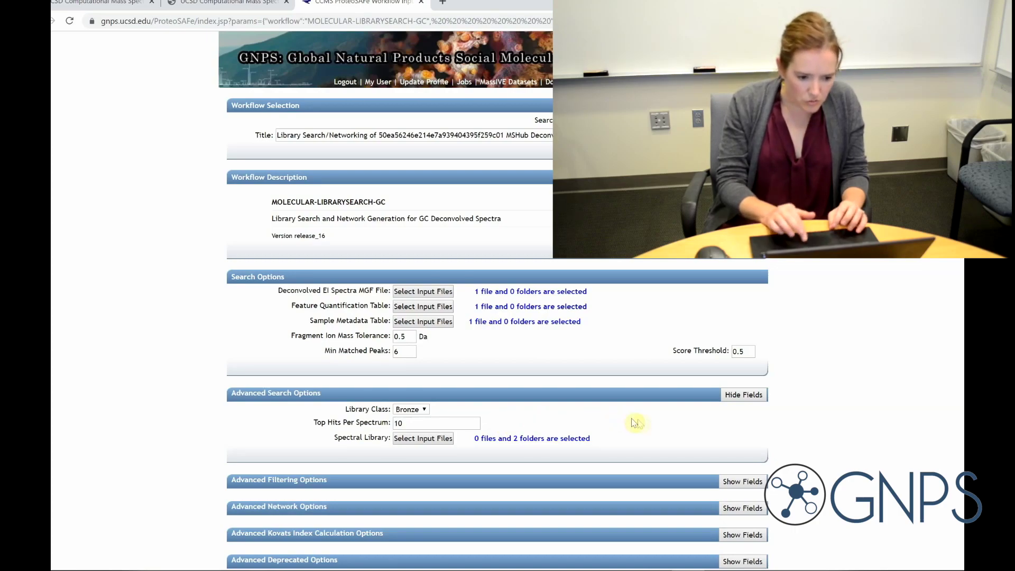
pyautogui.scroll(-3, 635, 423)
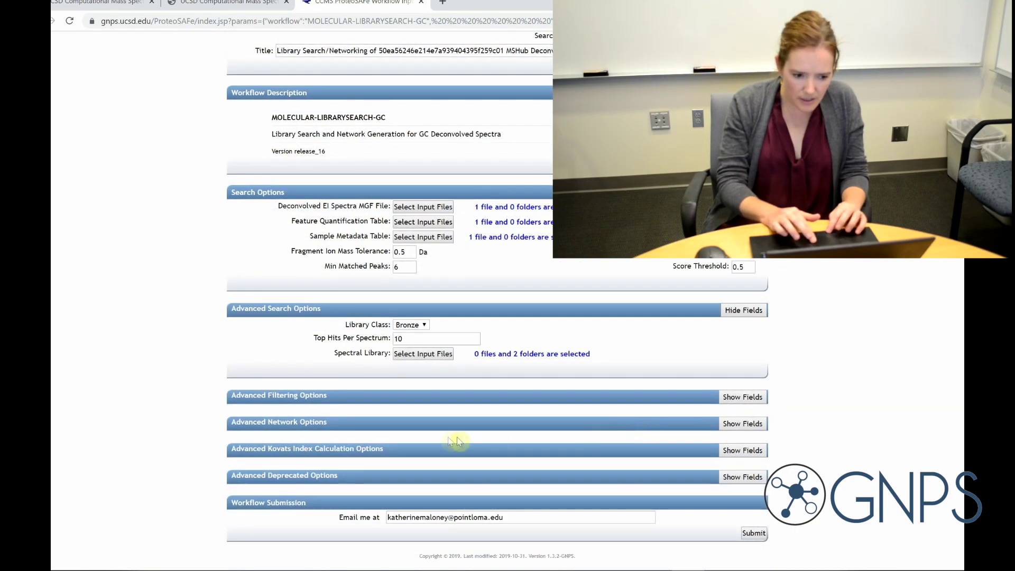
pyautogui.click(740, 425)
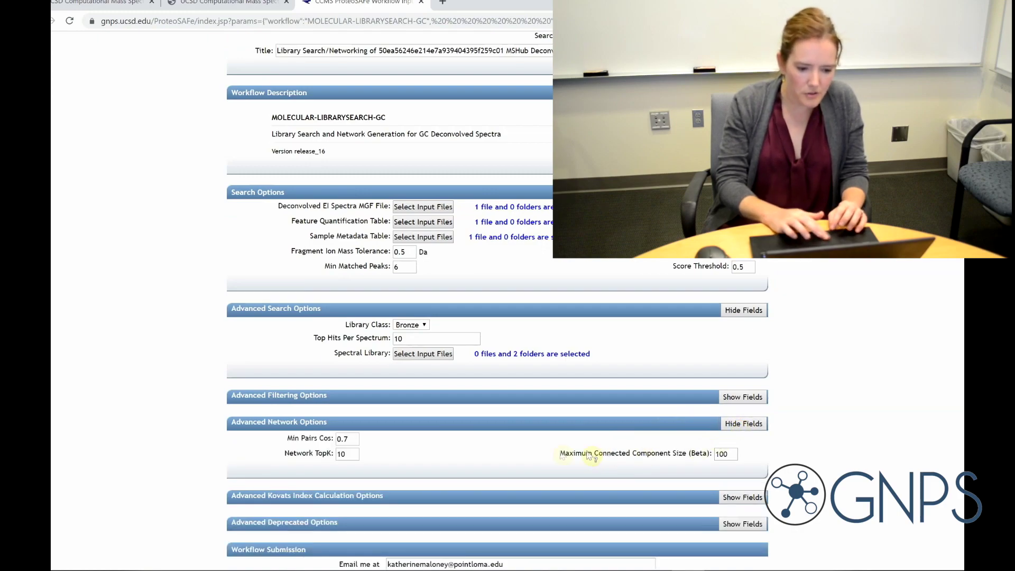
pyautogui.moveTo(299, 442)
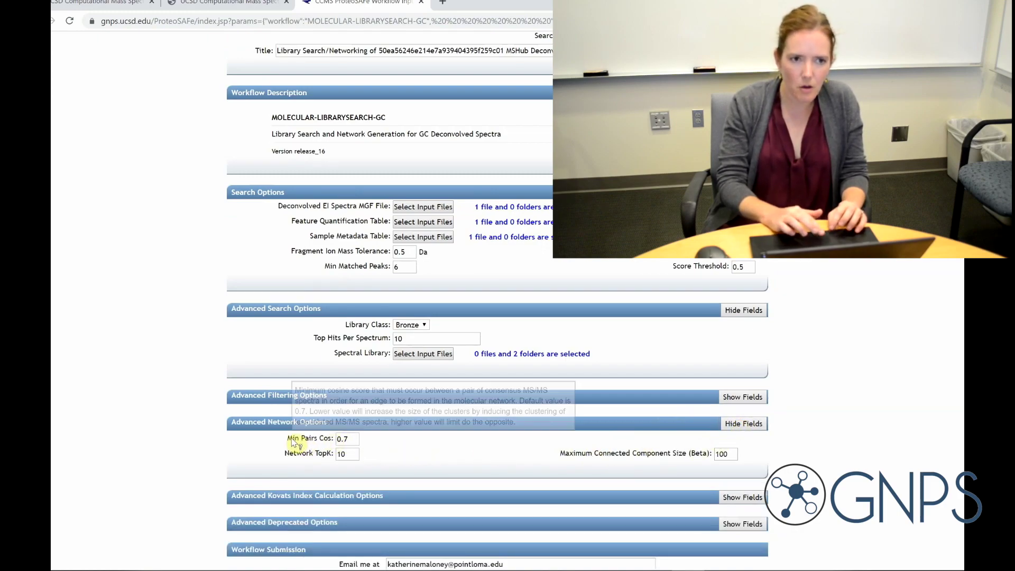
pyautogui.click(357, 439)
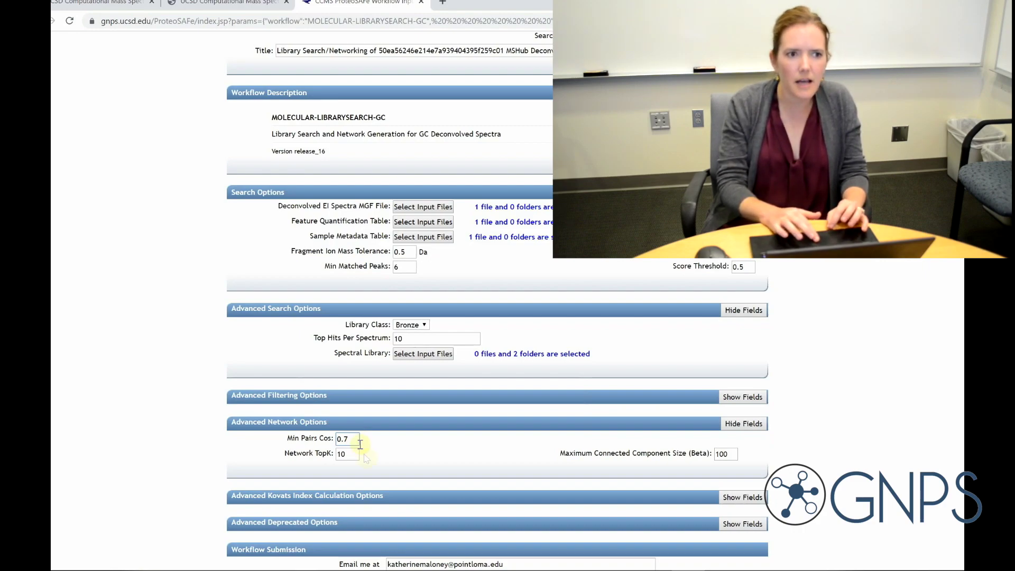
pyautogui.moveTo(304, 455)
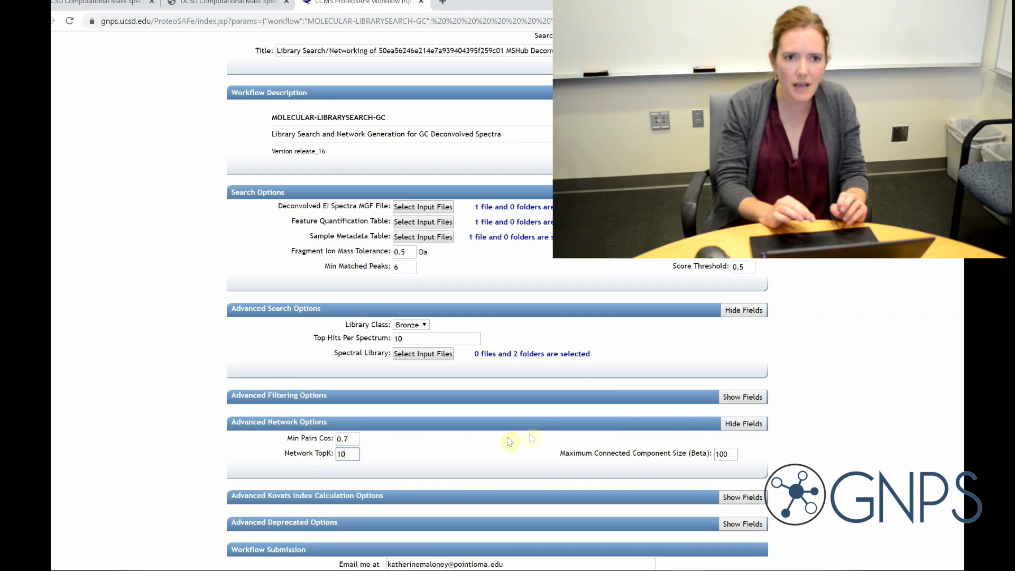
pyautogui.moveTo(630, 457)
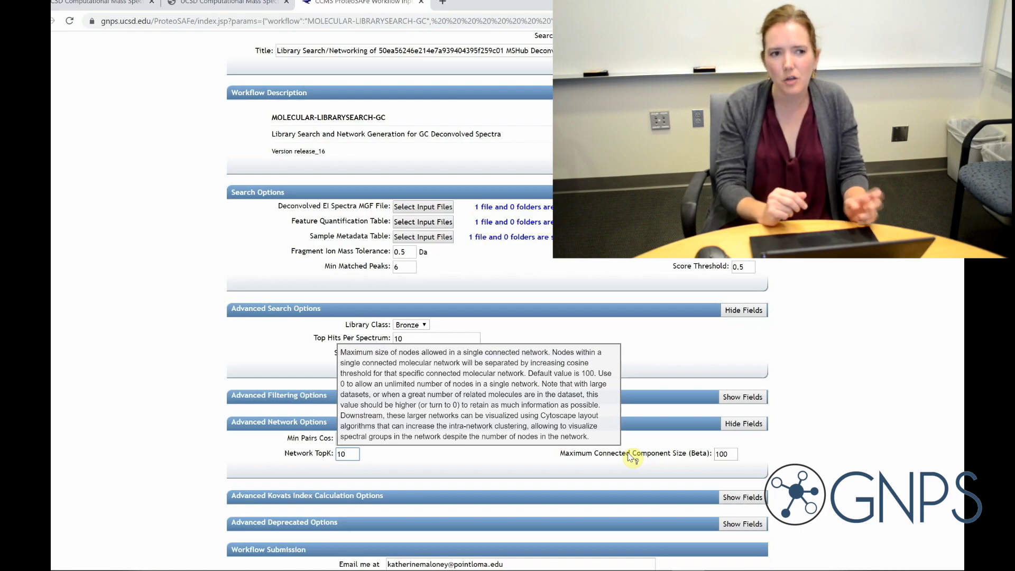
pyautogui.click(734, 453)
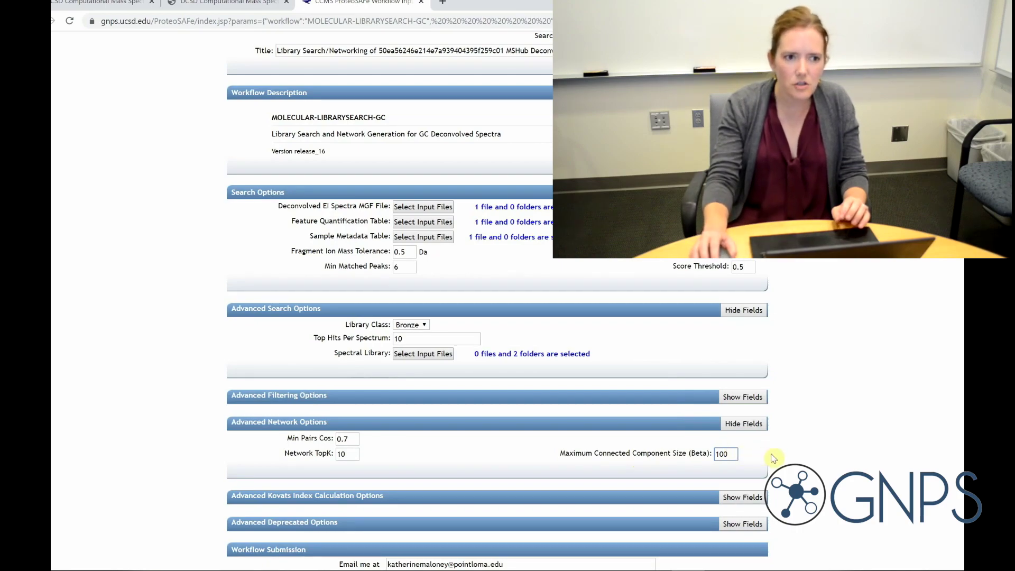
pyautogui.scroll(-1, 774, 457)
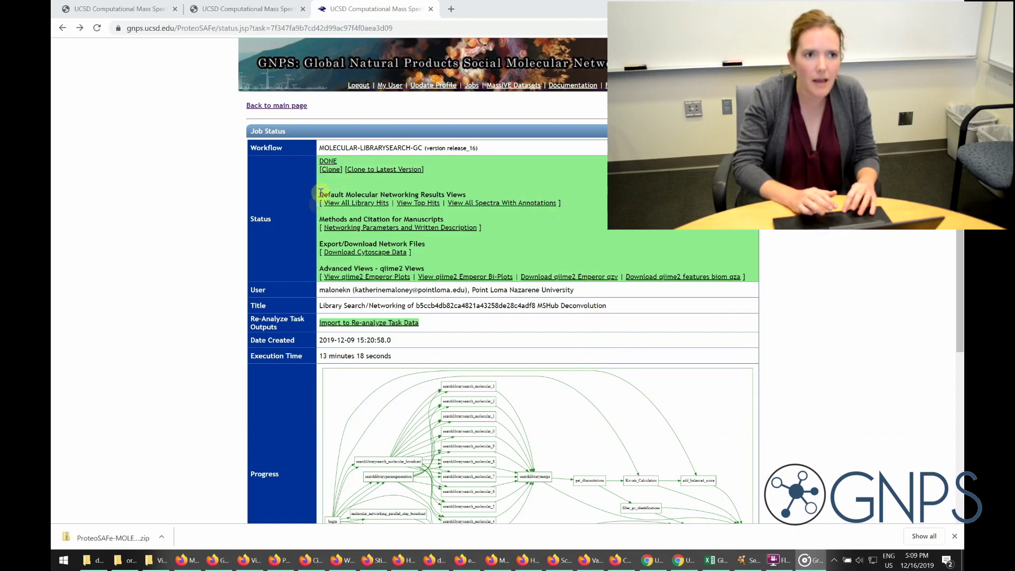
# Open View All Library Hits to display the 8068-hit annotation table.
pyautogui.click(370, 204)
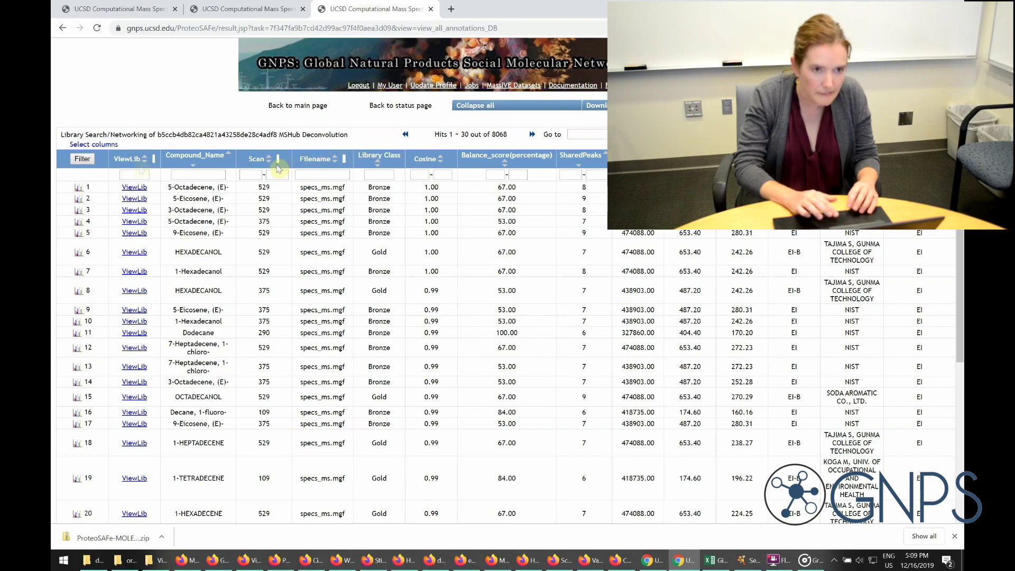
# Check the column chooser, then filter library hits to Balance_score 70–100, leaving 1816 of 8068.
pyautogui.click(87, 146)
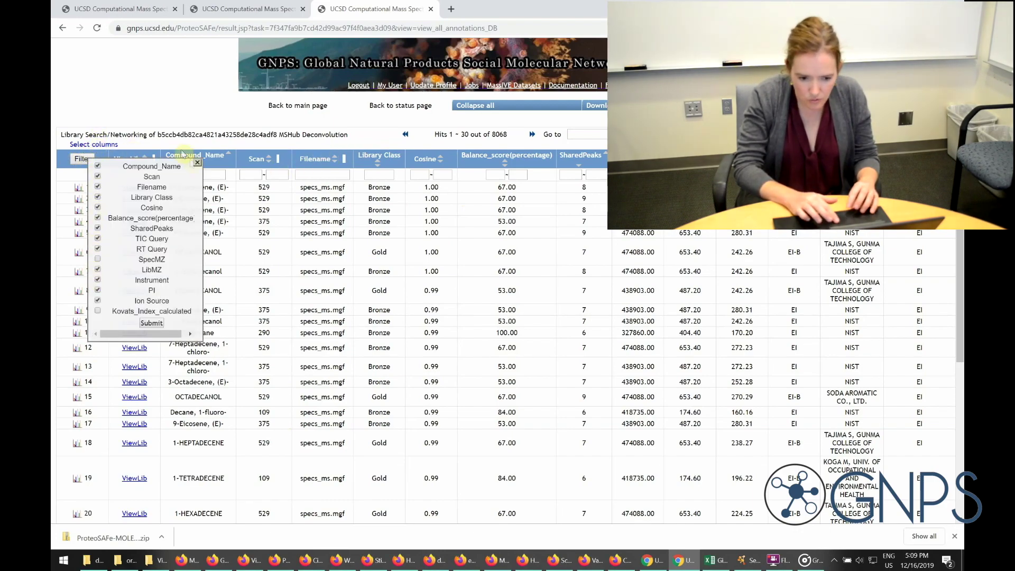
pyautogui.click(197, 163)
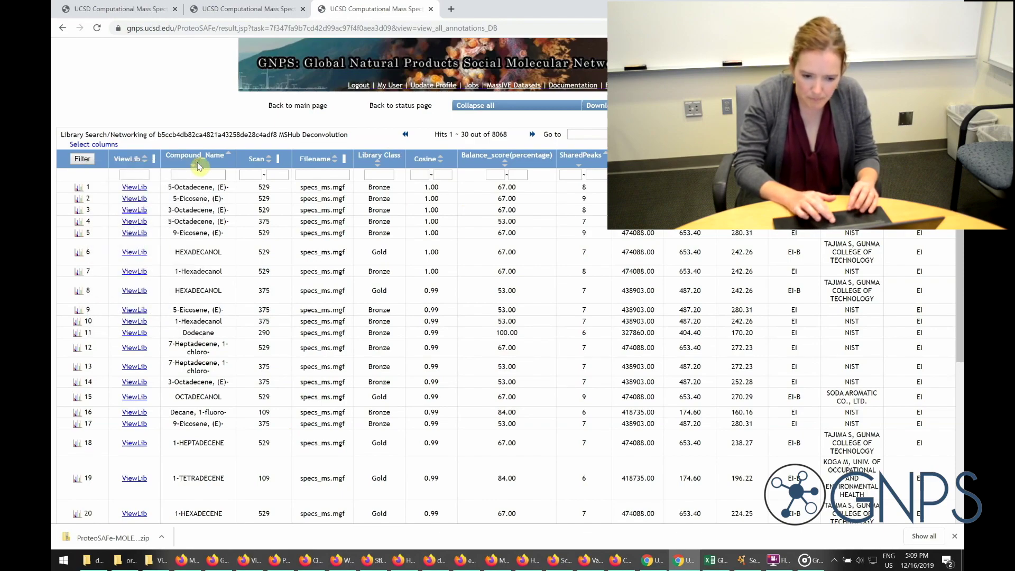
pyautogui.click(493, 175)
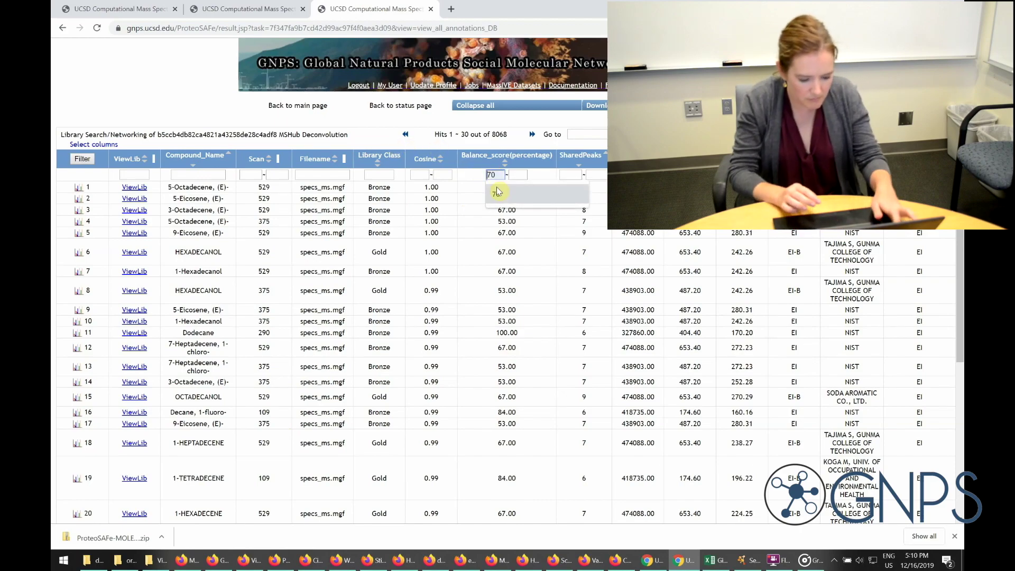
pyautogui.click(494, 195)
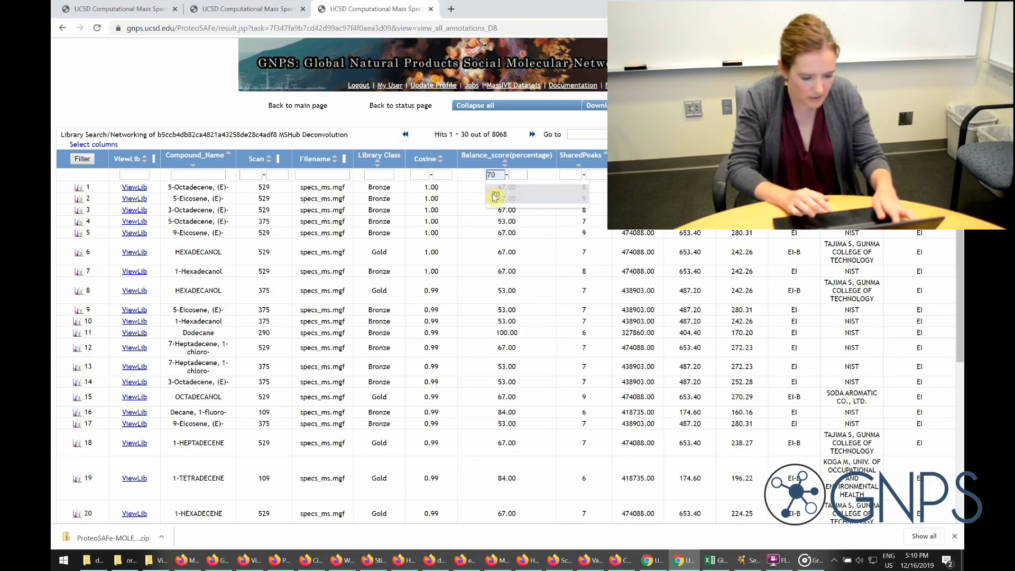
pyautogui.click(518, 174)
pyautogui.click(524, 195)
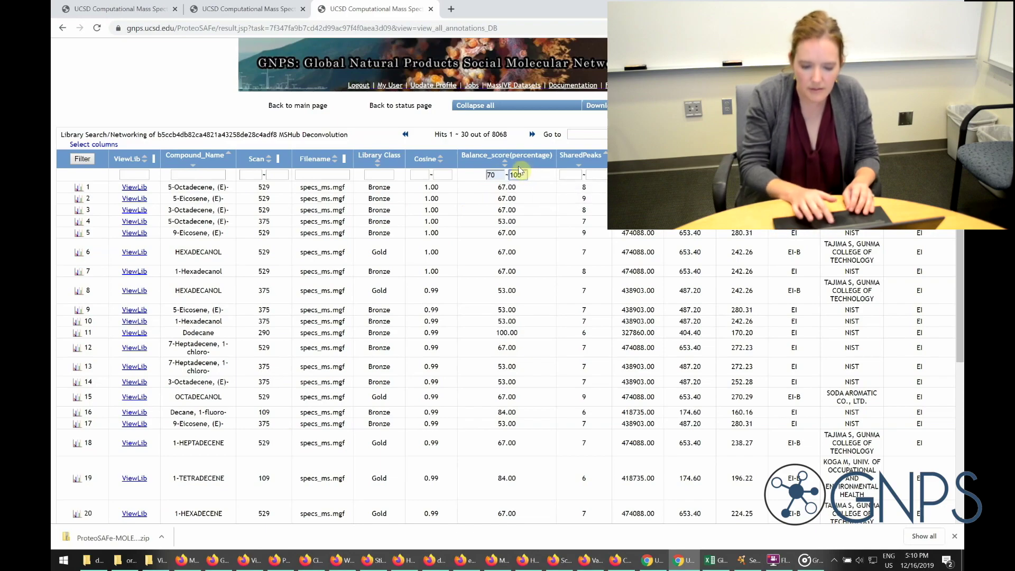
pyautogui.press('Return')
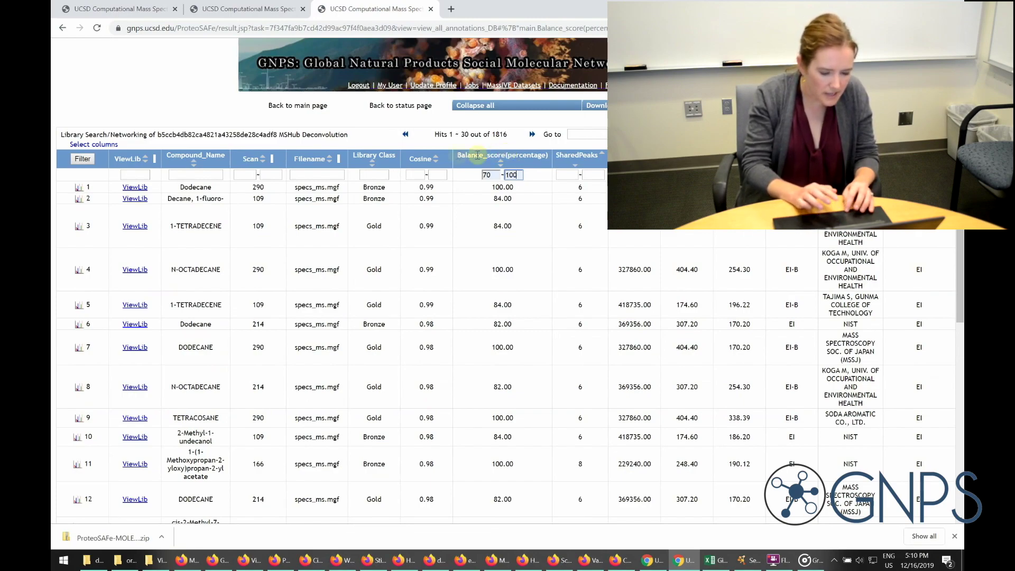
pyautogui.click(78, 190)
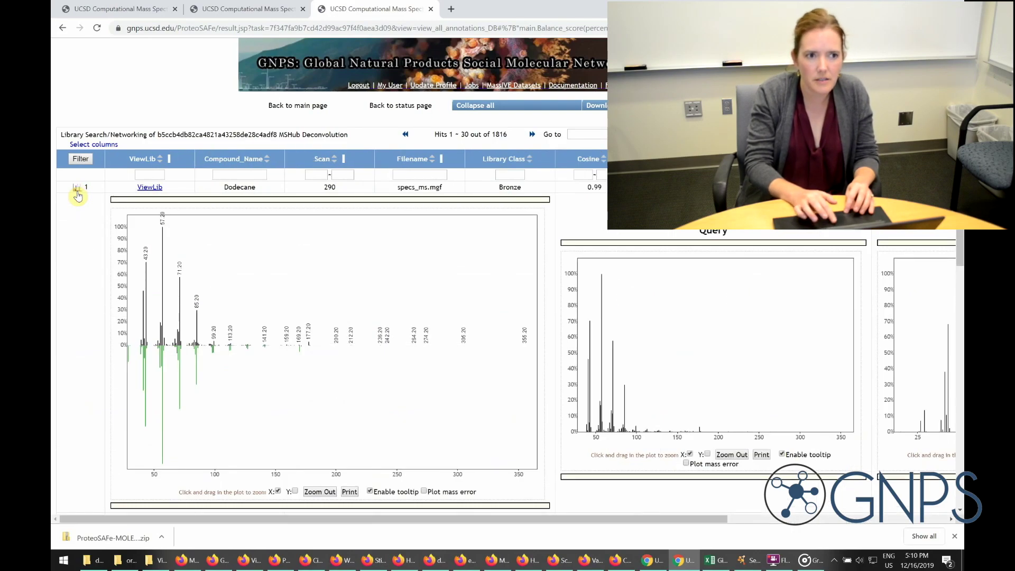
pyautogui.moveTo(180, 286)
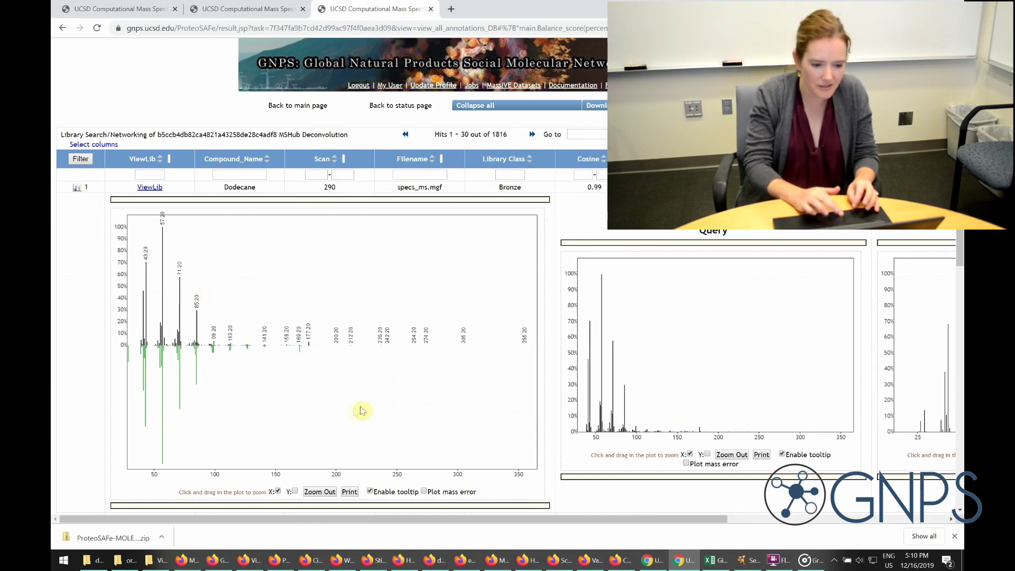
pyautogui.moveTo(464, 521); pyautogui.dragTo(428, 537)
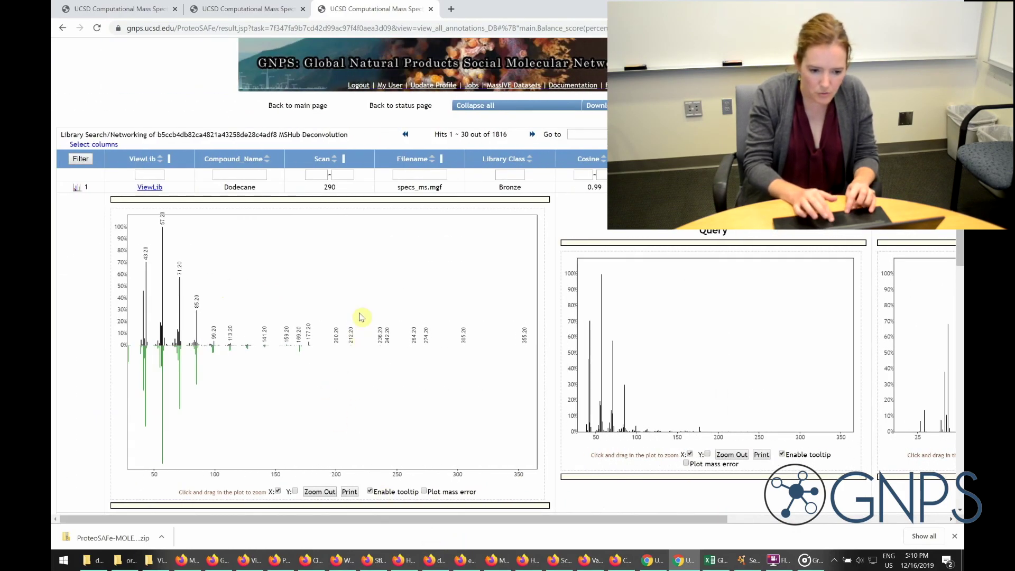
pyautogui.click(77, 191)
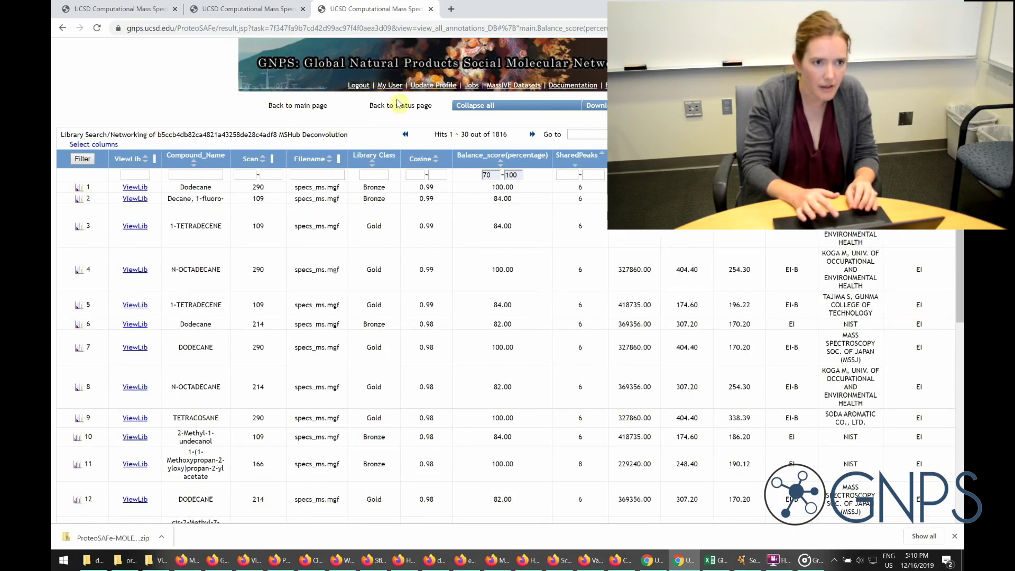
# From the job status page, download the Cytoscape network data and open the ProteoSAFe zip.
pyautogui.click(397, 106)
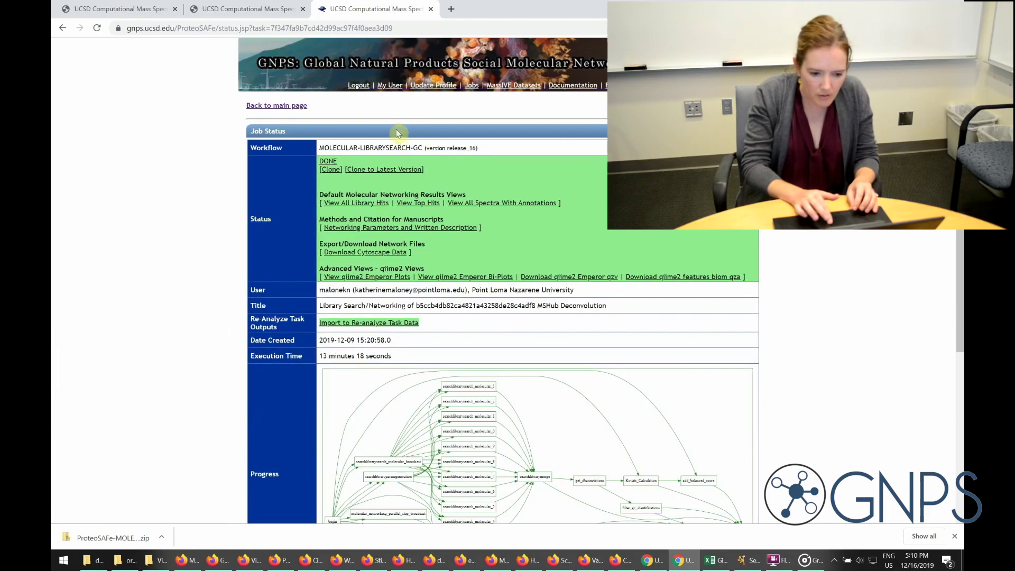
pyautogui.click(416, 204)
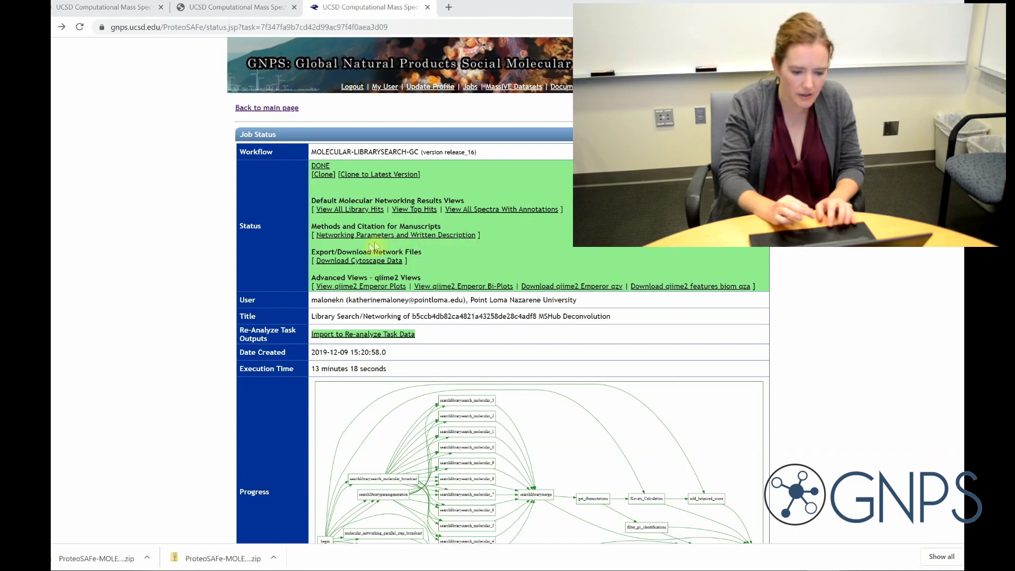
pyautogui.click(347, 263)
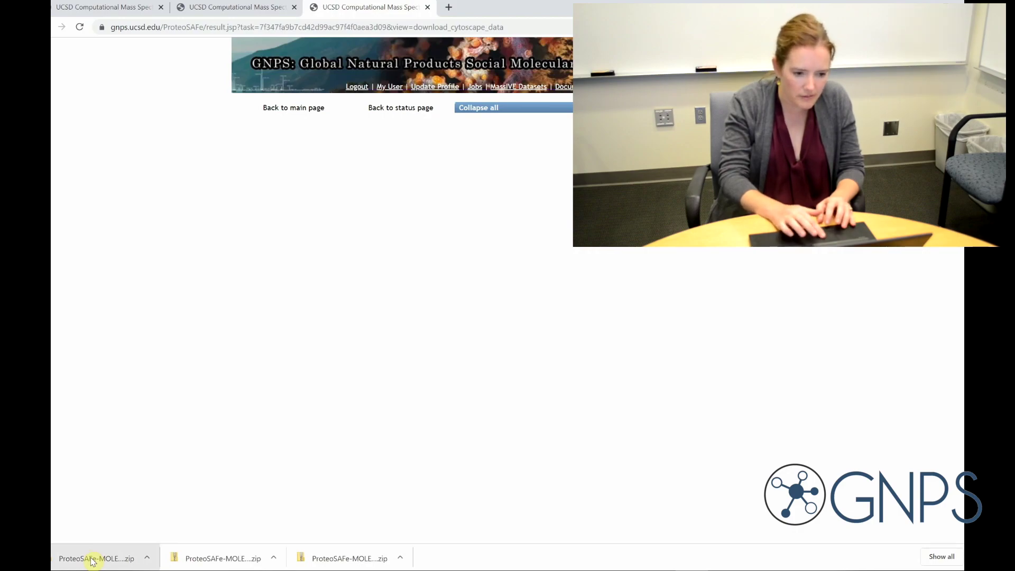
pyautogui.click(92, 560)
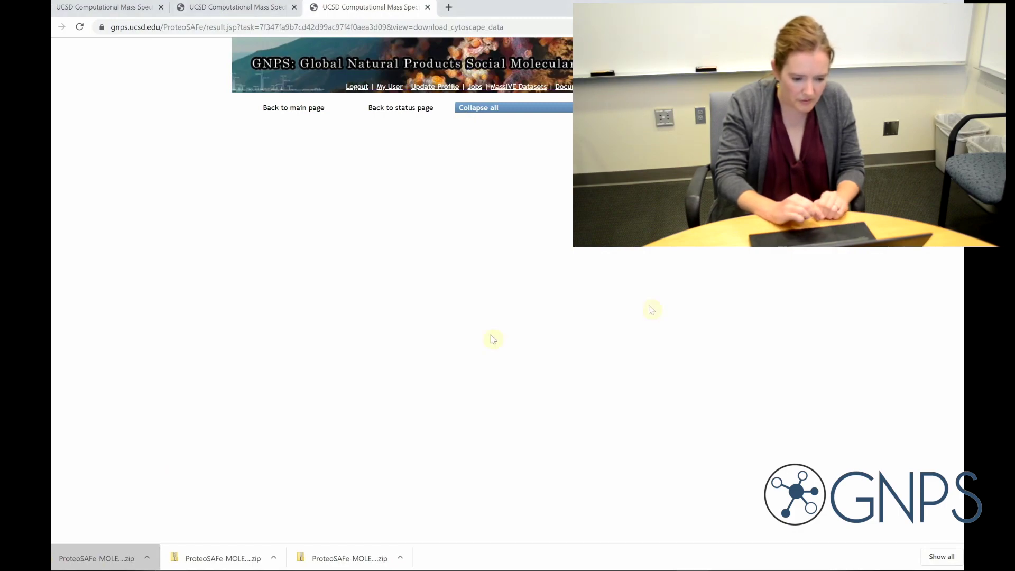
# View the qiime2 Emperor PCoA plot of the samples, then return to the job status page.
pyautogui.click(53, 27)
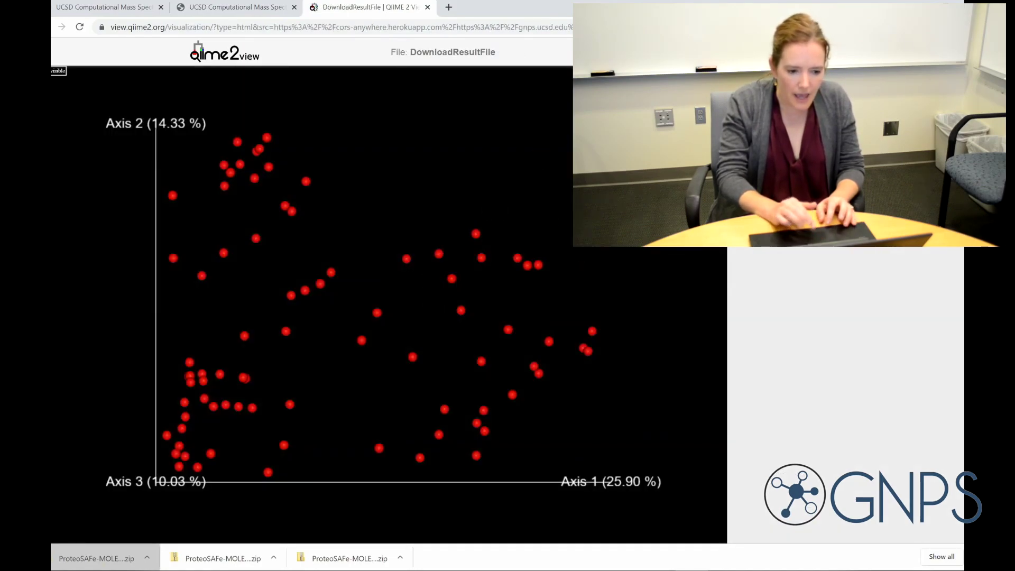
pyautogui.click(46, 27)
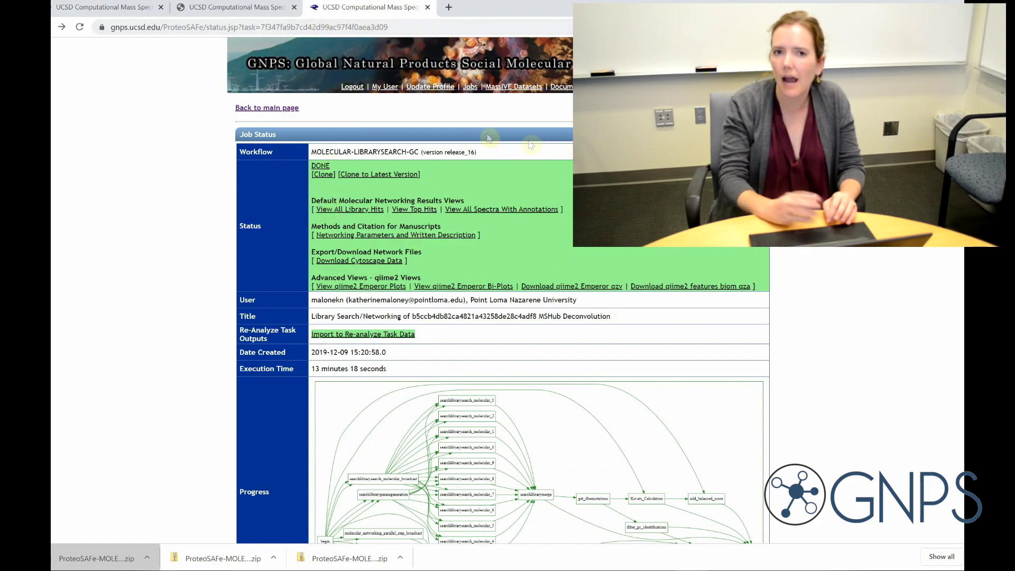
# Clone the finished job into a new MOLECULAR-LIBRARYSEARCH-GC submission using the latest workflow version.
pyautogui.click(390, 27)
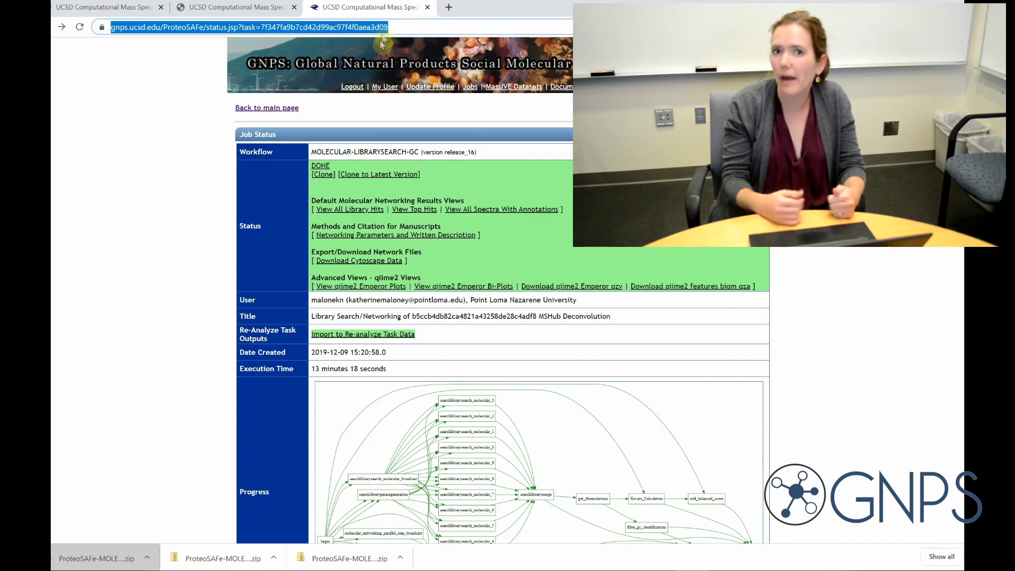
pyautogui.click(381, 176)
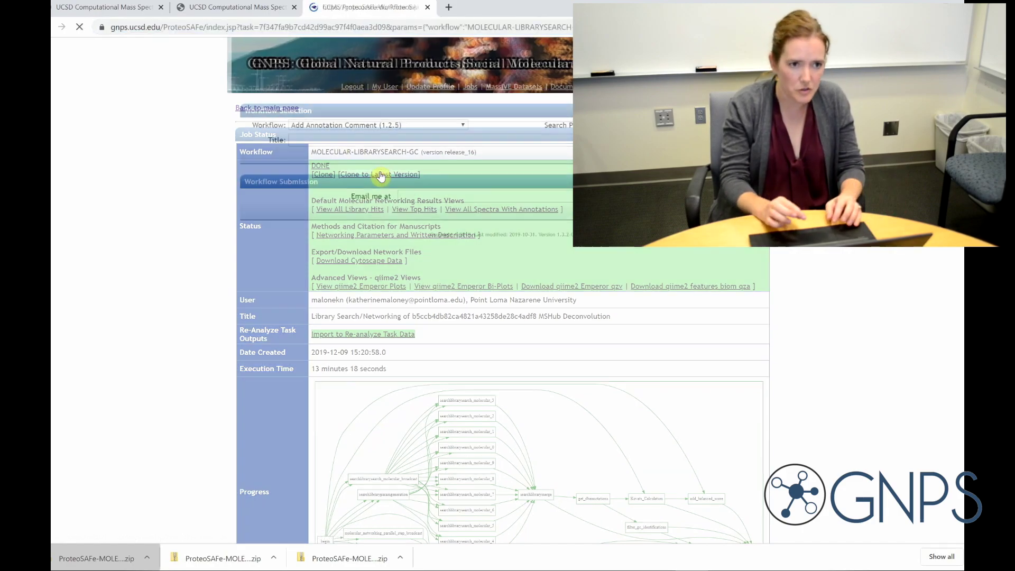